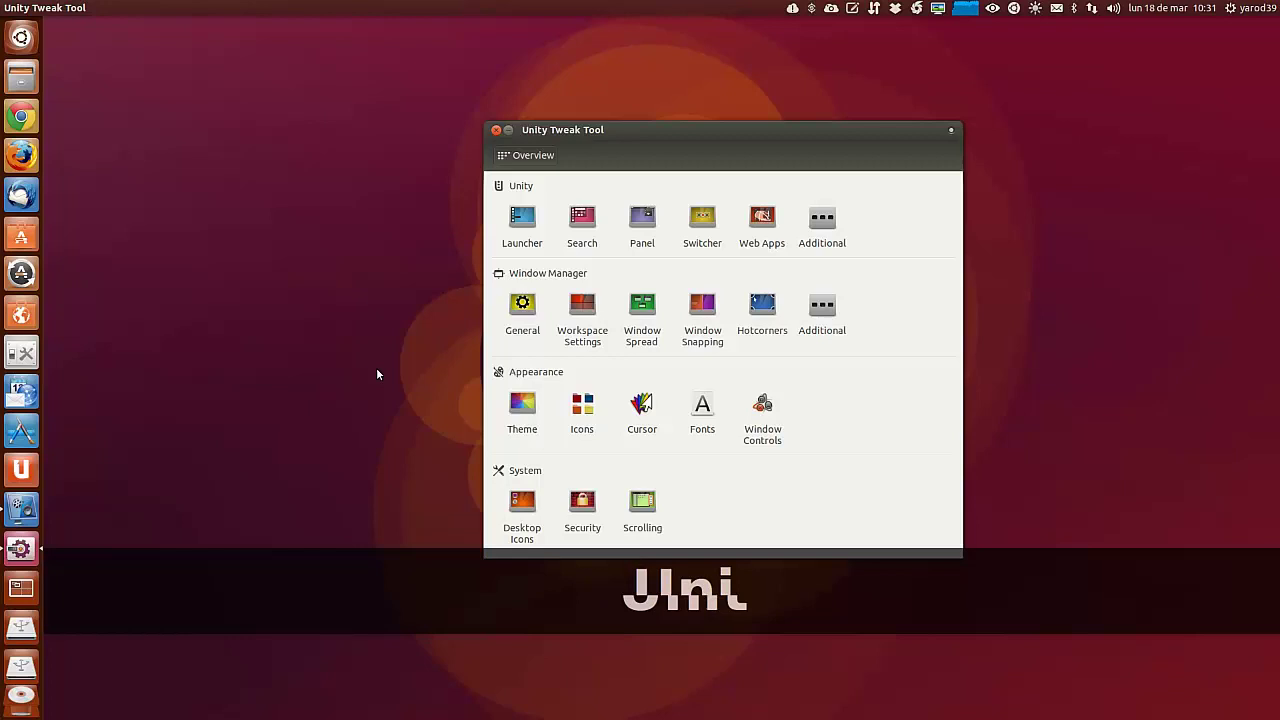
Step: Move focus to the Launcher icon in the Overview grid and open its settings page
{"action": "key", "text": "Tab"}
{"action": "key", "text": "Return"}
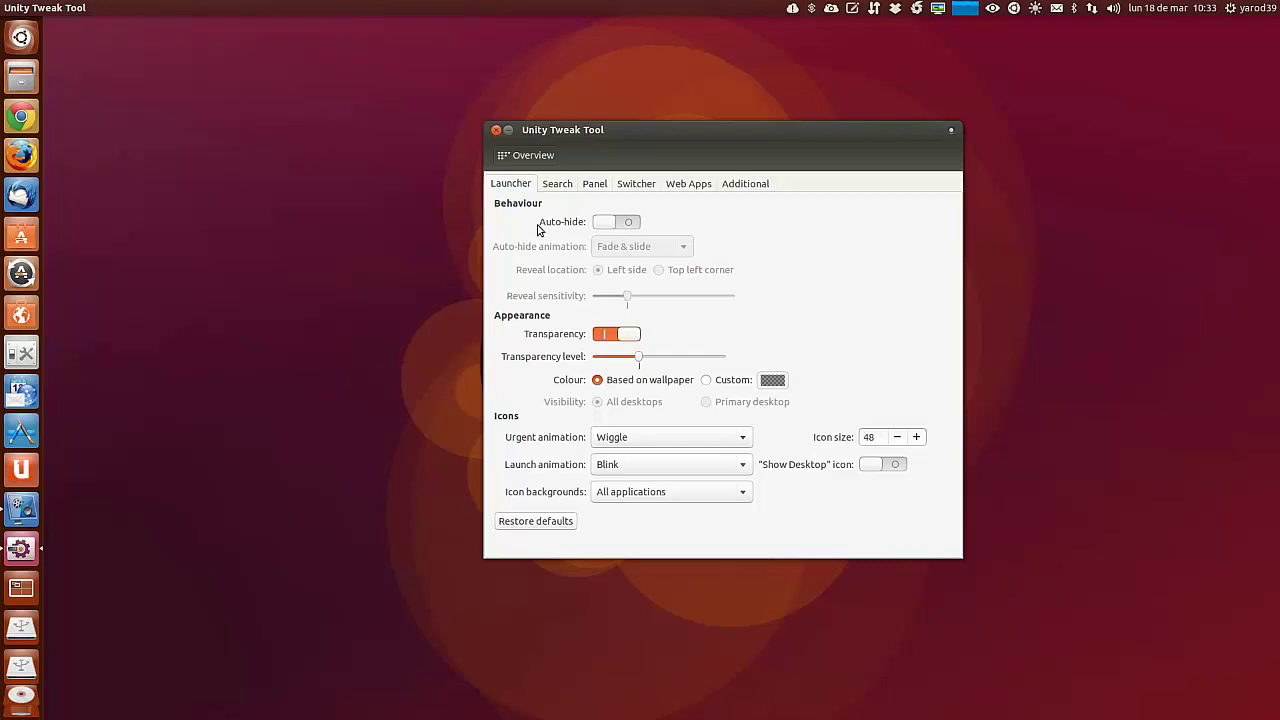
Step: Return to the settings overview and move the window toward the upper left of the screen
{"action": "left_click", "coordinate": [527, 155]}
{"action": "left_click_drag", "start_coordinate": [594, 129], "coordinate": [414, 100]}
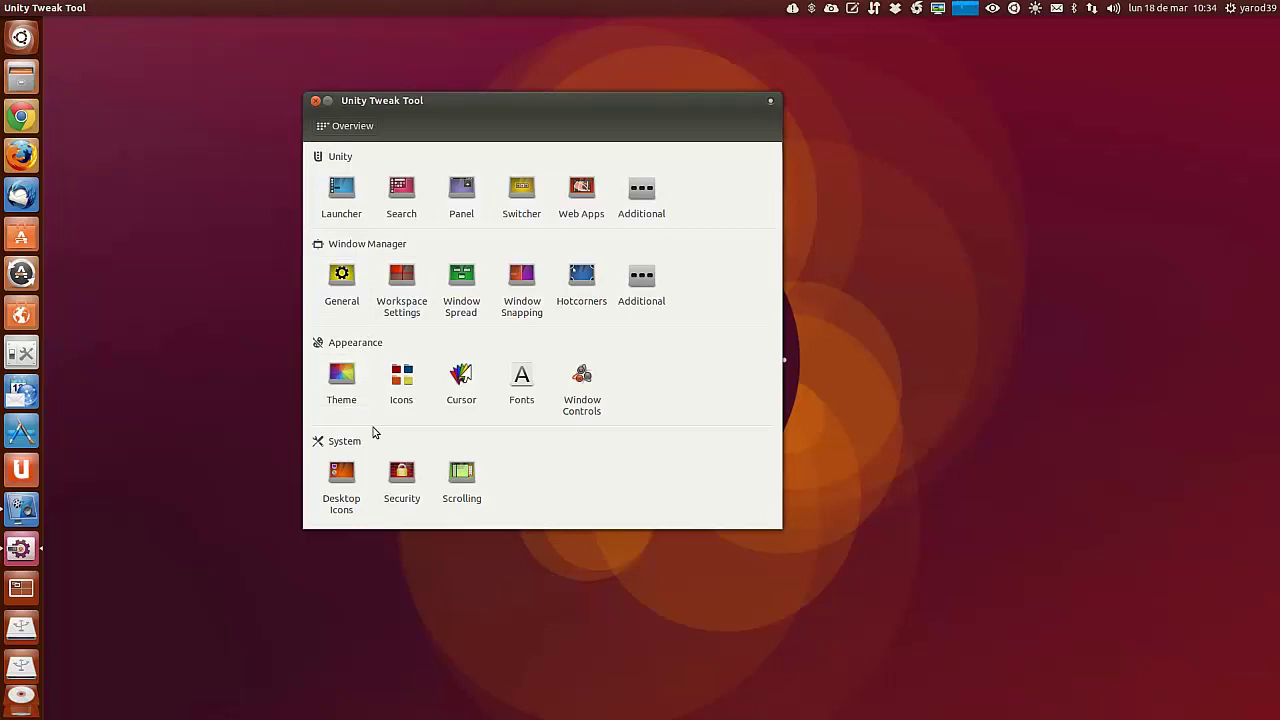
Step: Open the Launcher page and enable auto-hide with the Fade & slide animation
{"action": "left_click", "coordinate": [347, 200]}
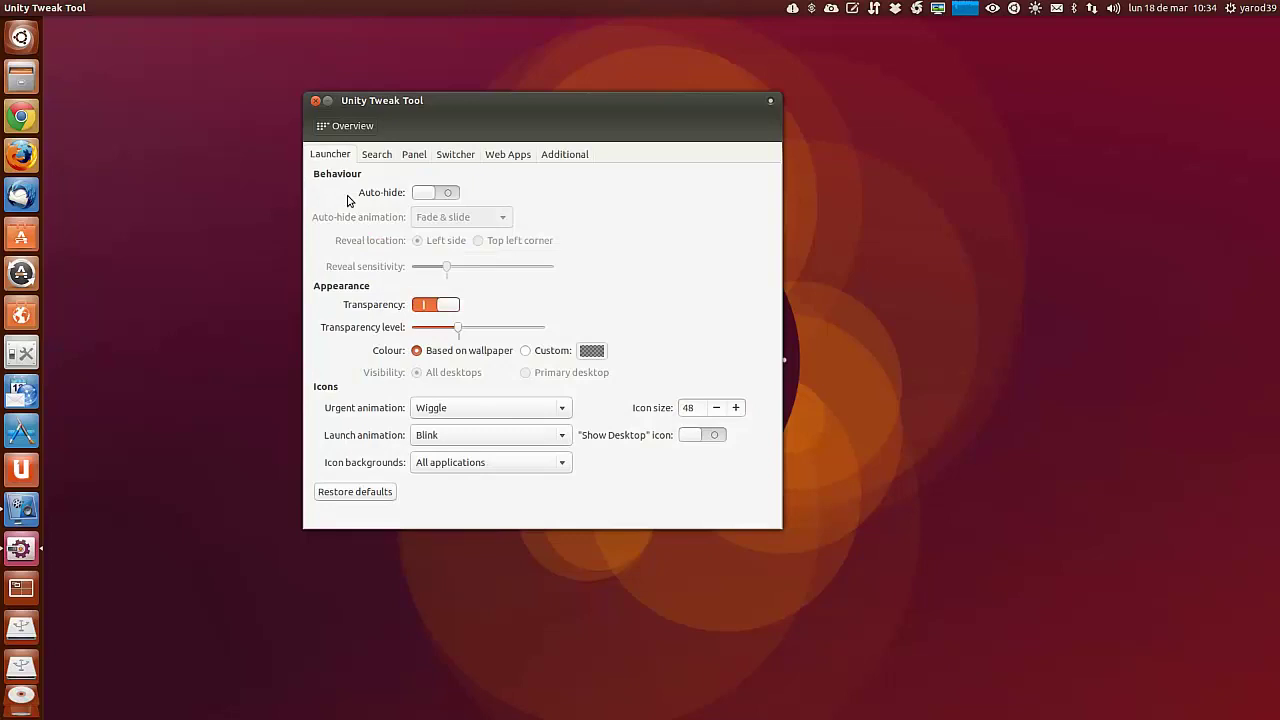
{"action": "left_click", "coordinate": [453, 194]}
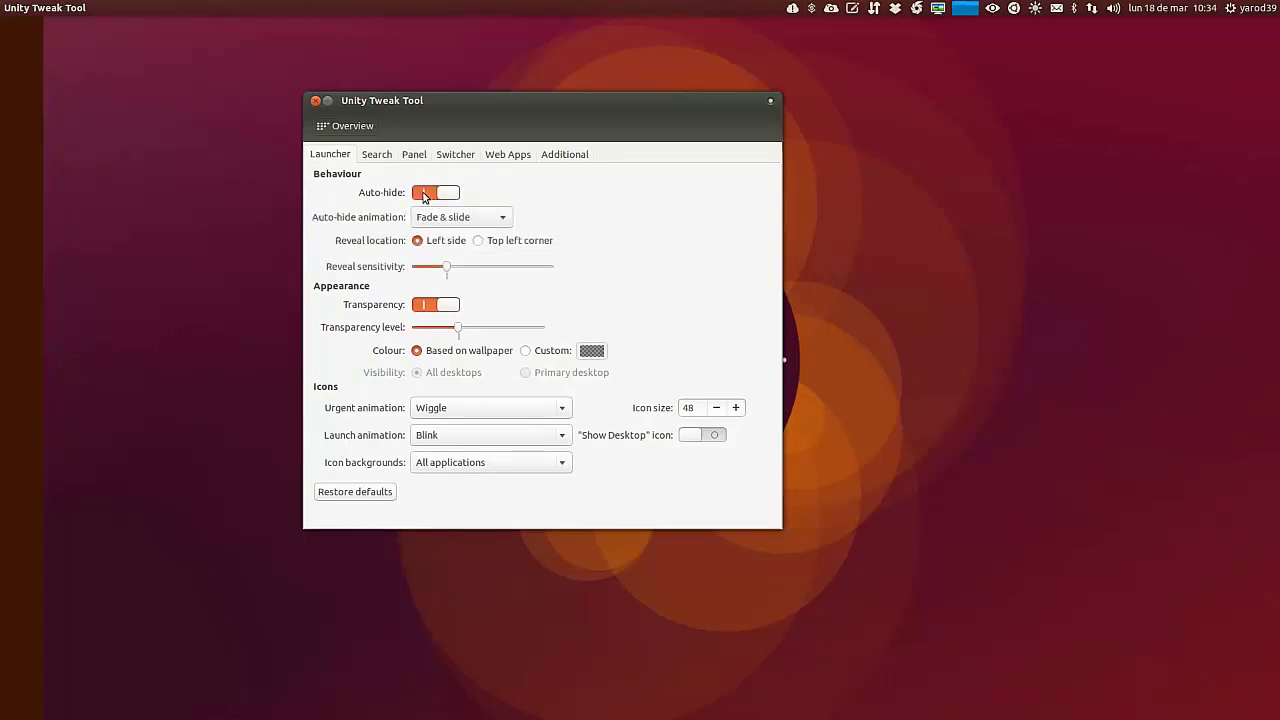
{"action": "left_click", "coordinate": [423, 196]}
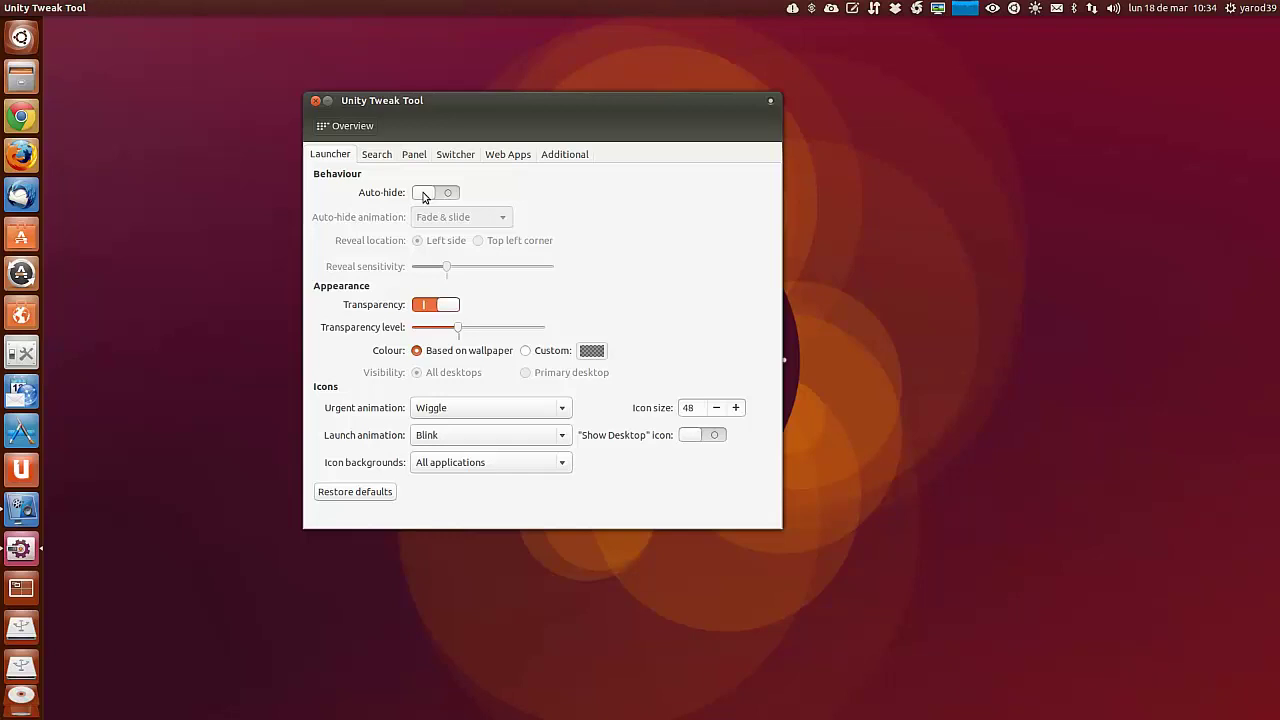
{"action": "left_click", "coordinate": [447, 194]}
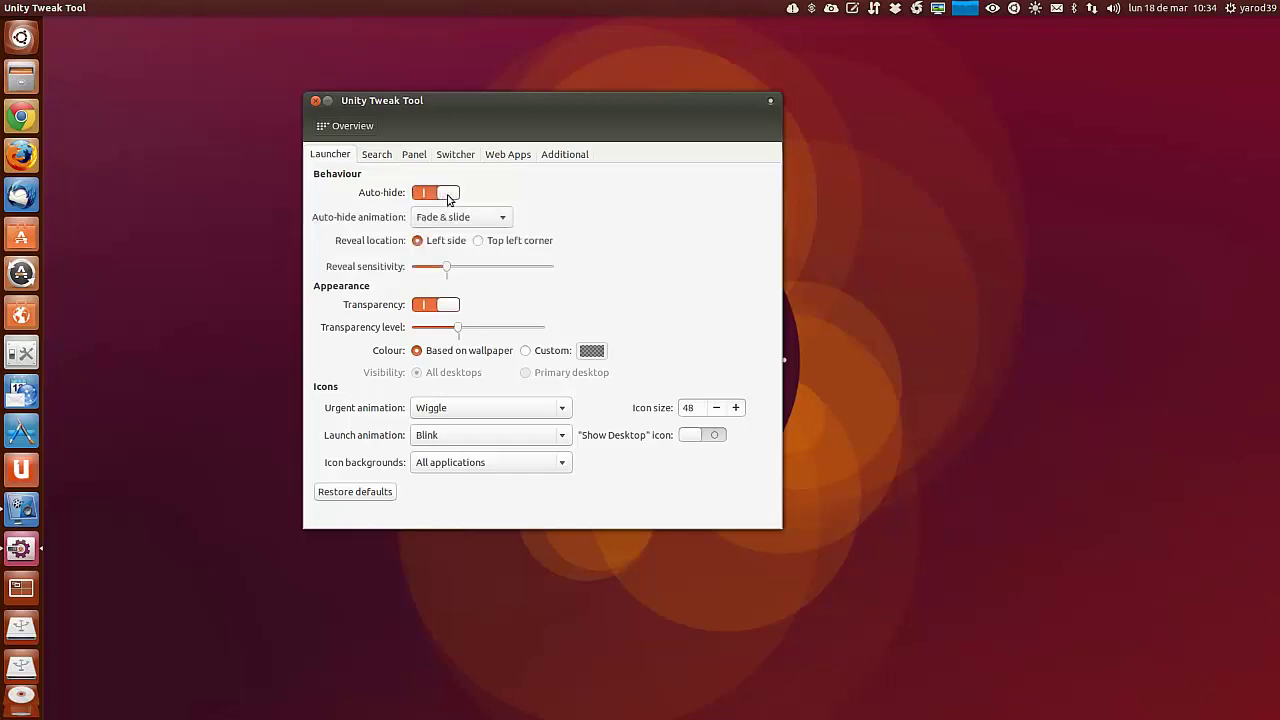
{"action": "left_click", "coordinate": [505, 220]}
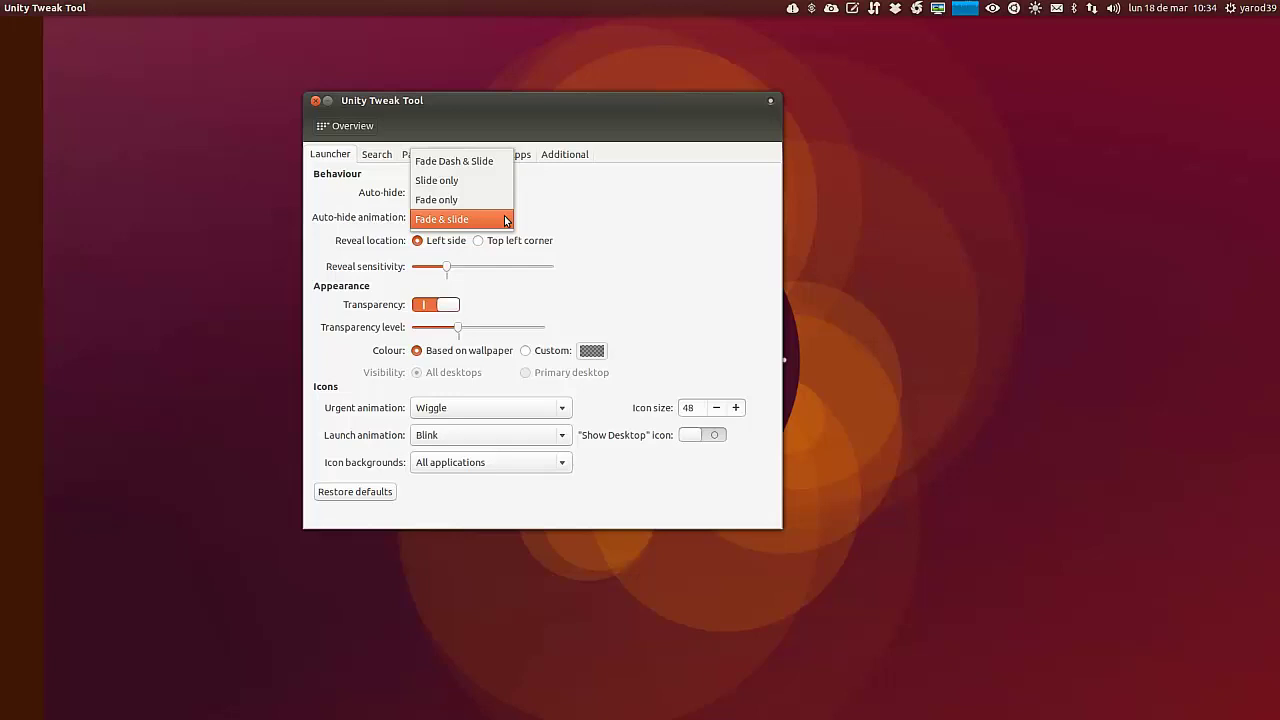
{"action": "left_click", "coordinate": [505, 219]}
Step: Raise the Reveal sensitivity slider to maximum, then lower it back to low
{"action": "mouse_move", "coordinate": [1, 269]}
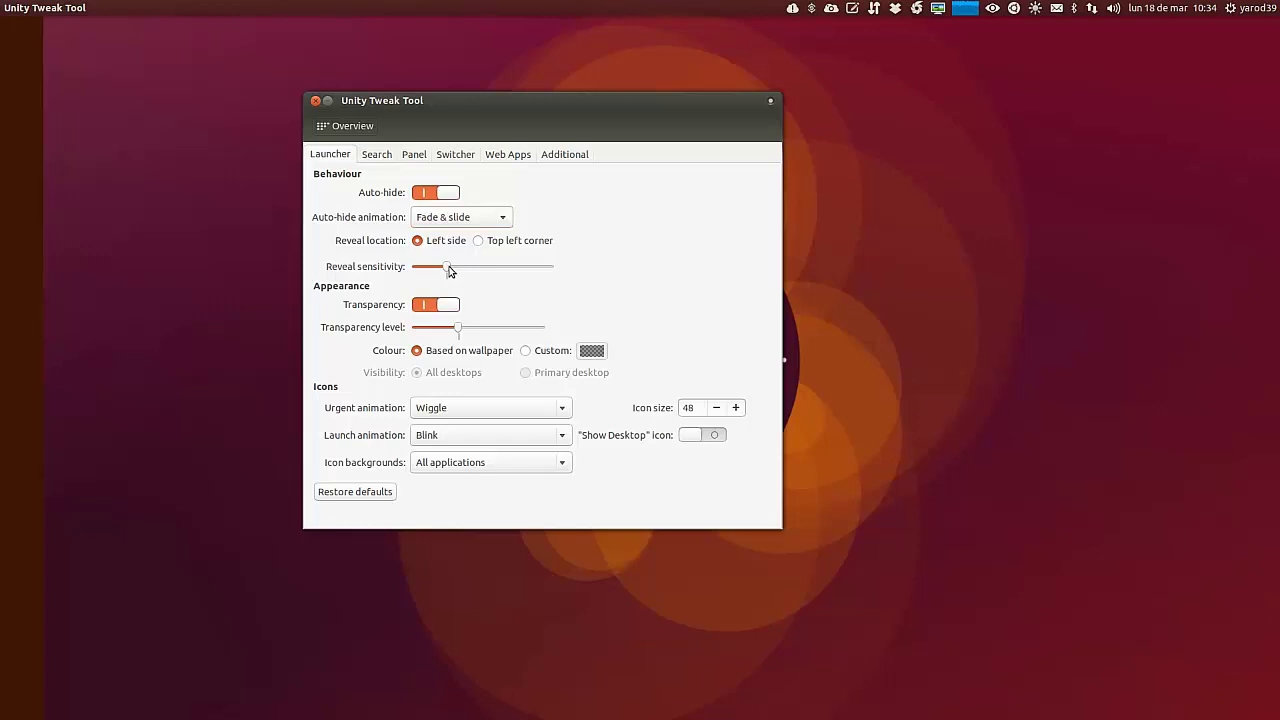
{"action": "left_click_drag", "start_coordinate": [449, 268], "coordinate": [552, 267]}
{"action": "mouse_move", "coordinate": [2, 303]}
{"action": "left_click_drag", "start_coordinate": [547, 267], "coordinate": [448, 264]}
Step: Toggle launcher transparency off and back on, keeping Wiggle as the urgent animation
{"action": "left_click", "coordinate": [418, 306]}
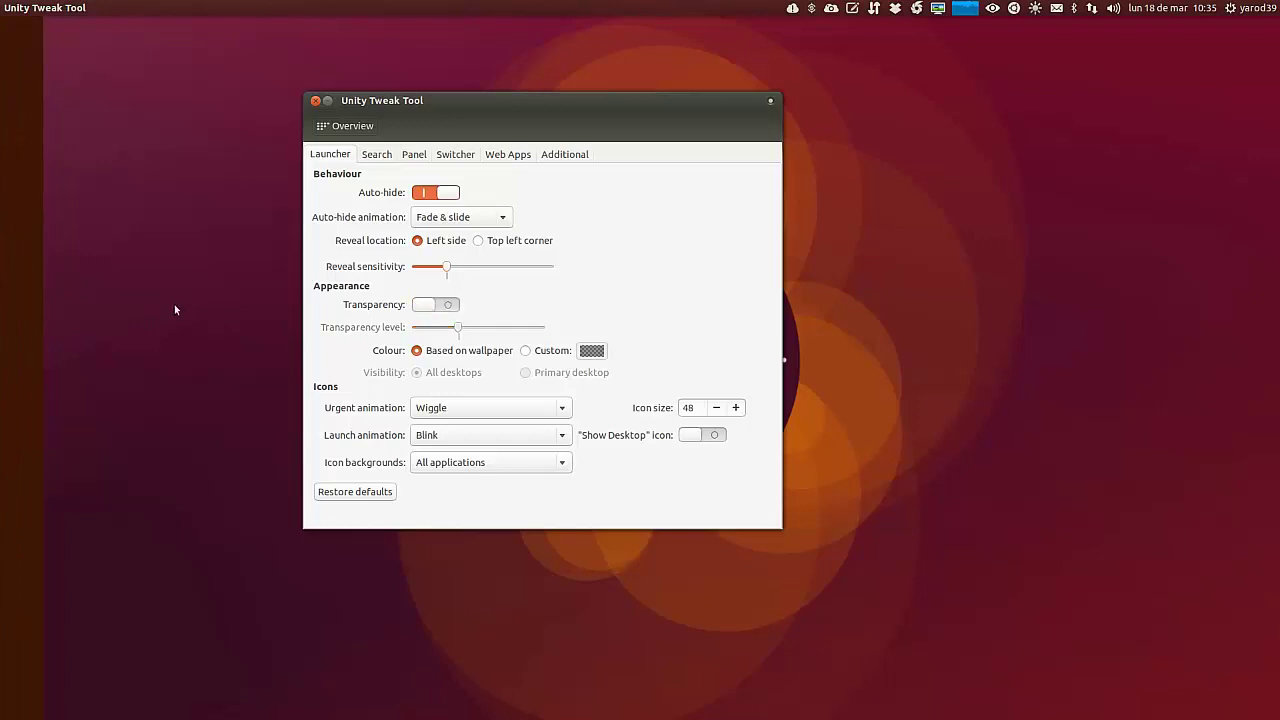
{"action": "mouse_move", "coordinate": [2, 310]}
{"action": "left_click", "coordinate": [446, 310]}
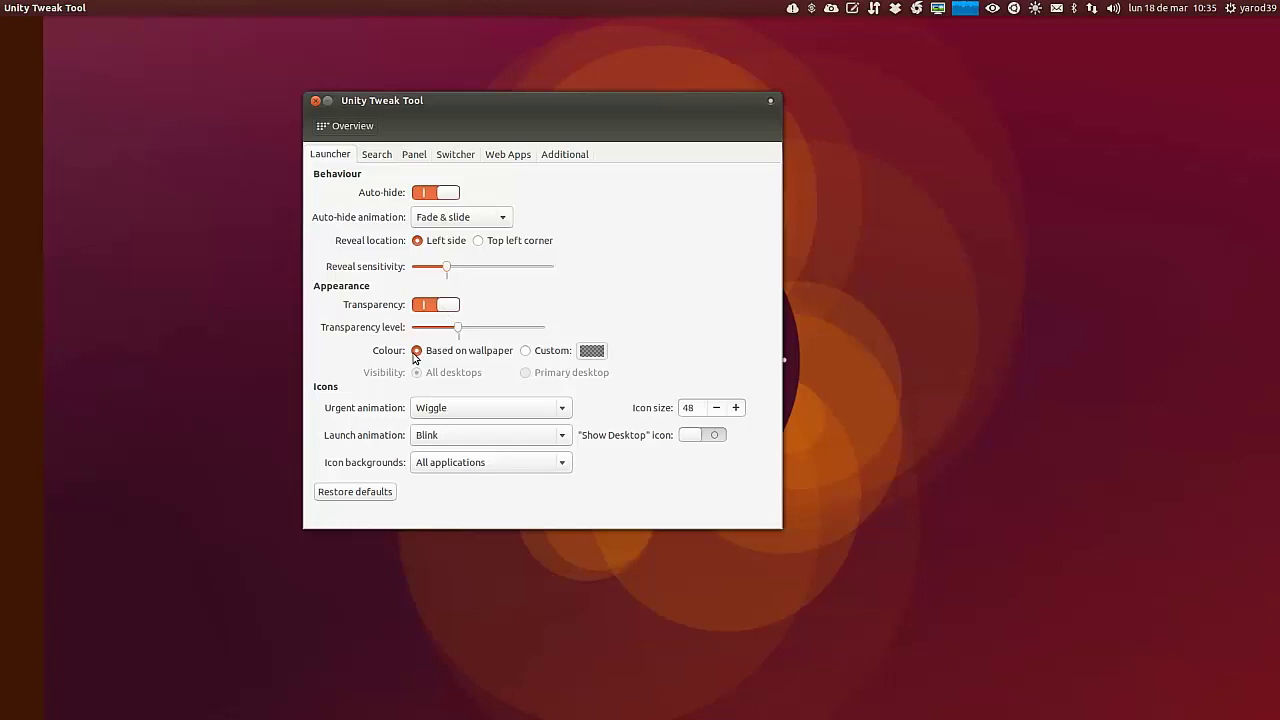
{"action": "left_click", "coordinate": [563, 412]}
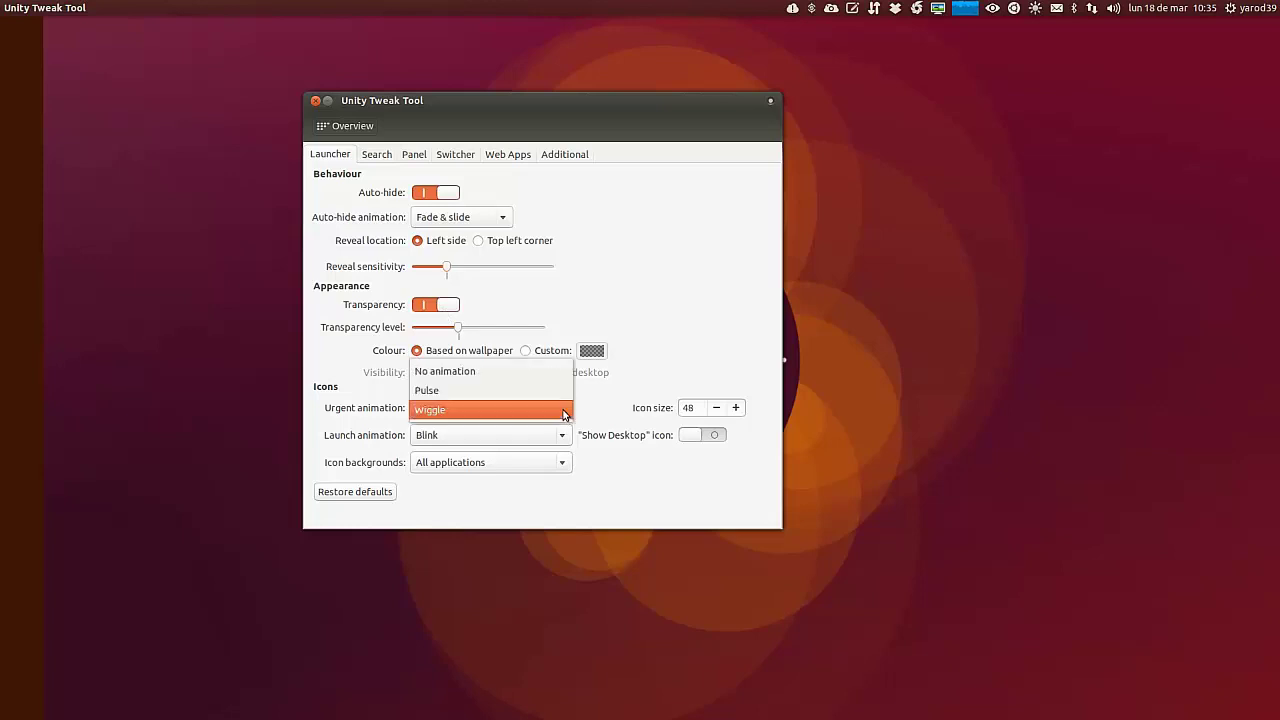
{"action": "left_click", "coordinate": [563, 412]}
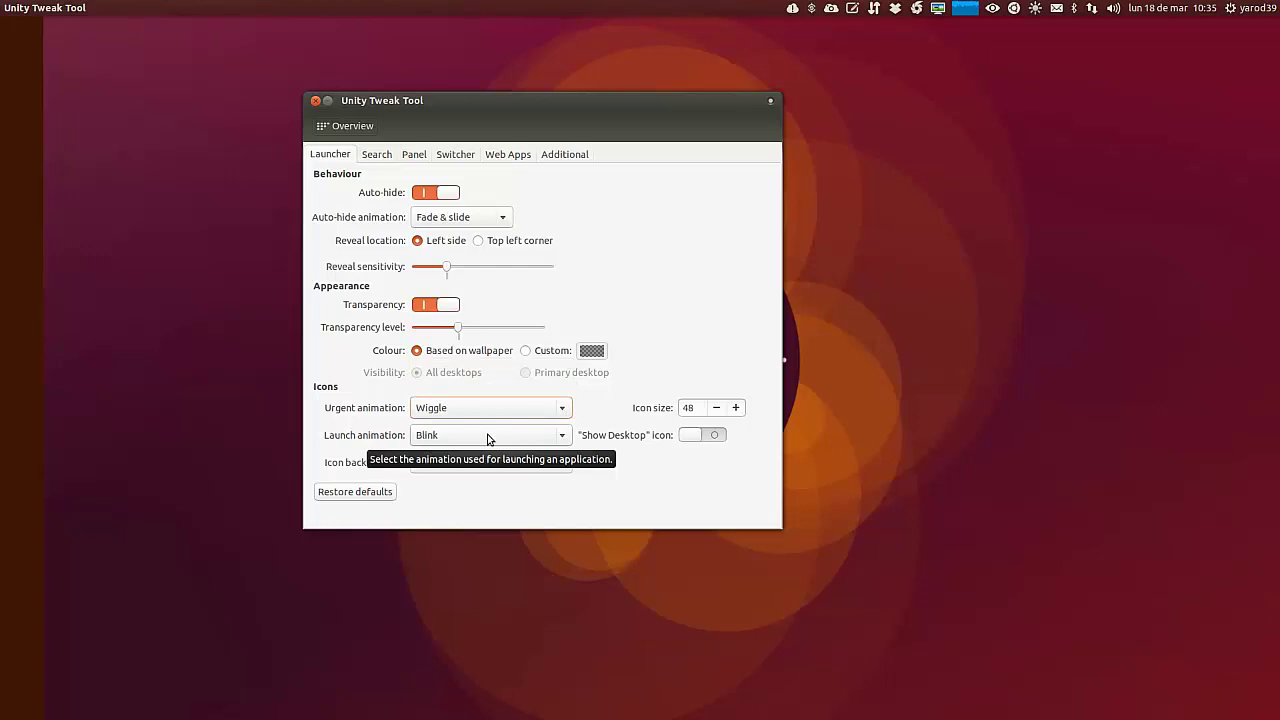
Step: Turn launcher auto-hide off and try the Show Desktop icon, leaving it off
{"action": "left_click", "coordinate": [424, 193]}
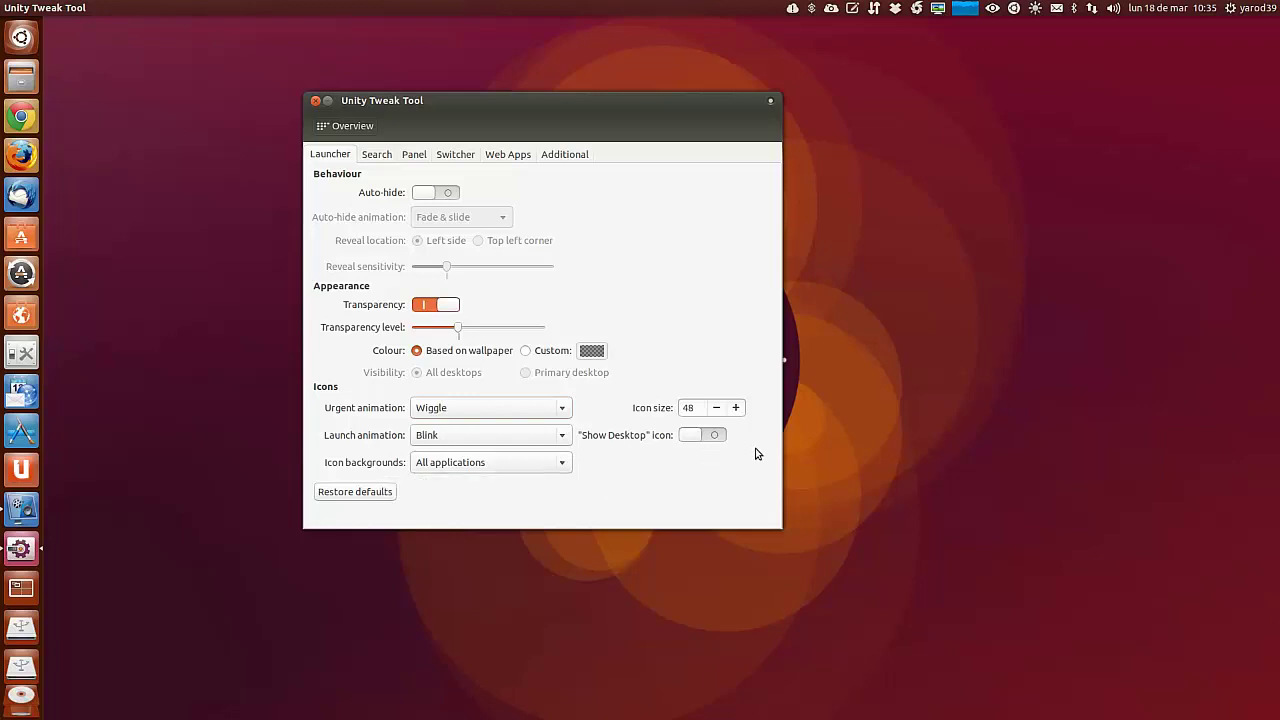
{"action": "left_click", "coordinate": [716, 435]}
{"action": "left_click", "coordinate": [717, 436]}
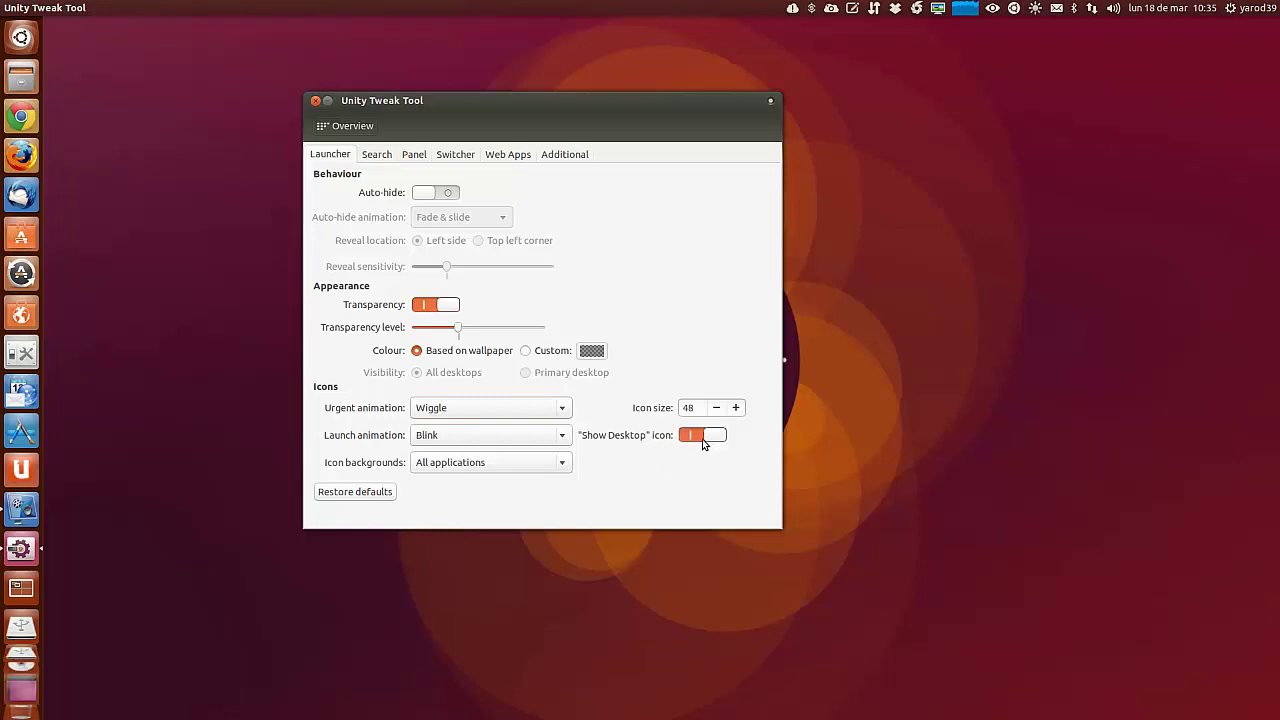
{"action": "left_click", "coordinate": [715, 436]}
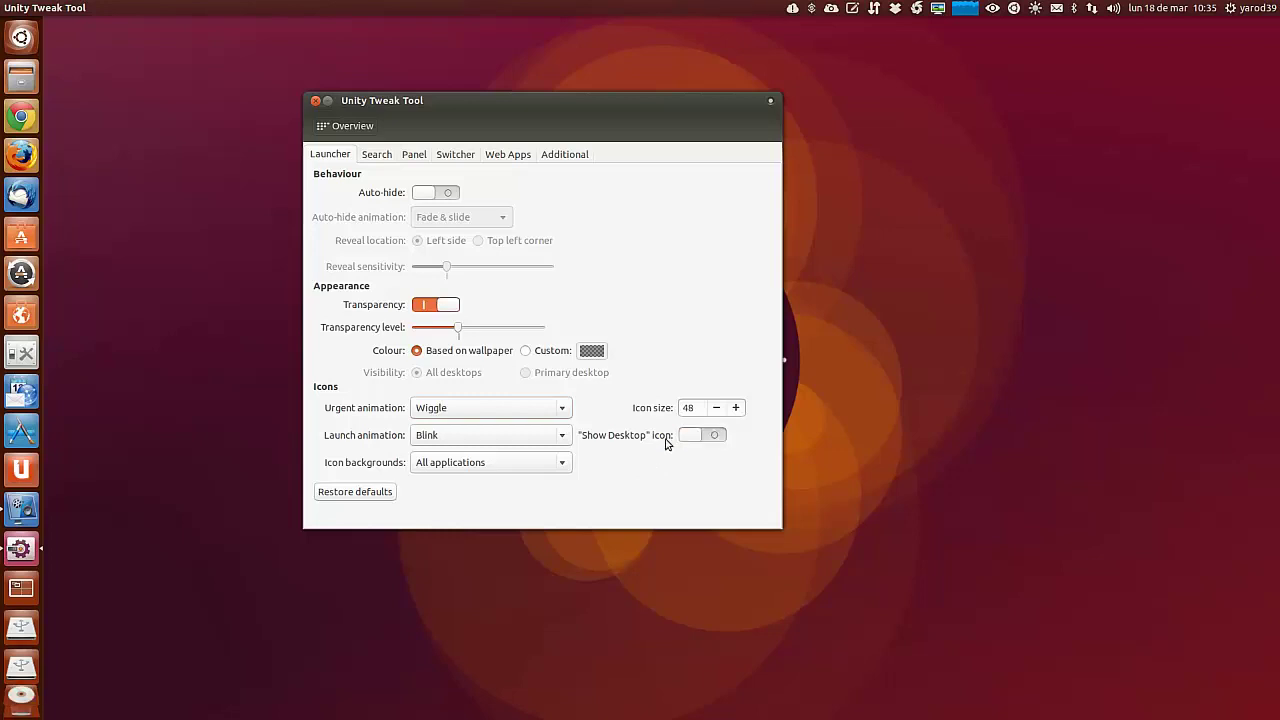
Step: Switch to the Search settings page and preview a Dash search before closing the Dash
{"action": "left_click", "coordinate": [376, 158]}
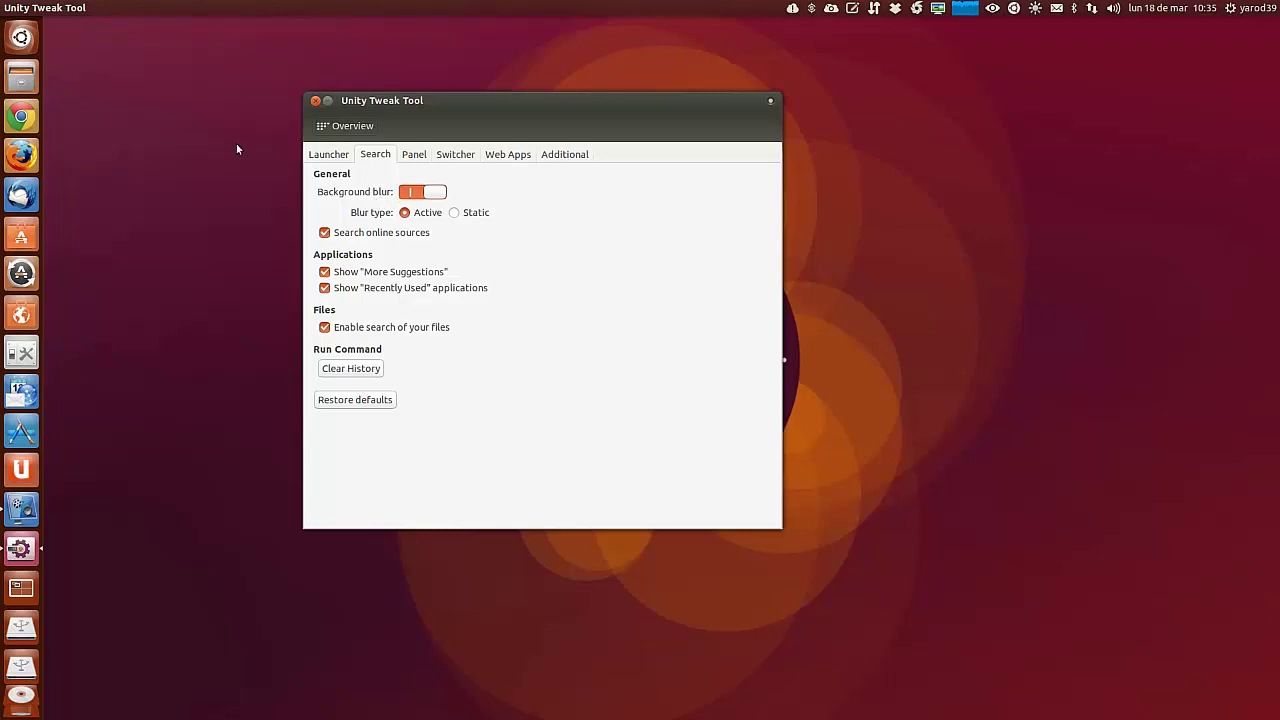
{"action": "left_click", "coordinate": [33, 46]}
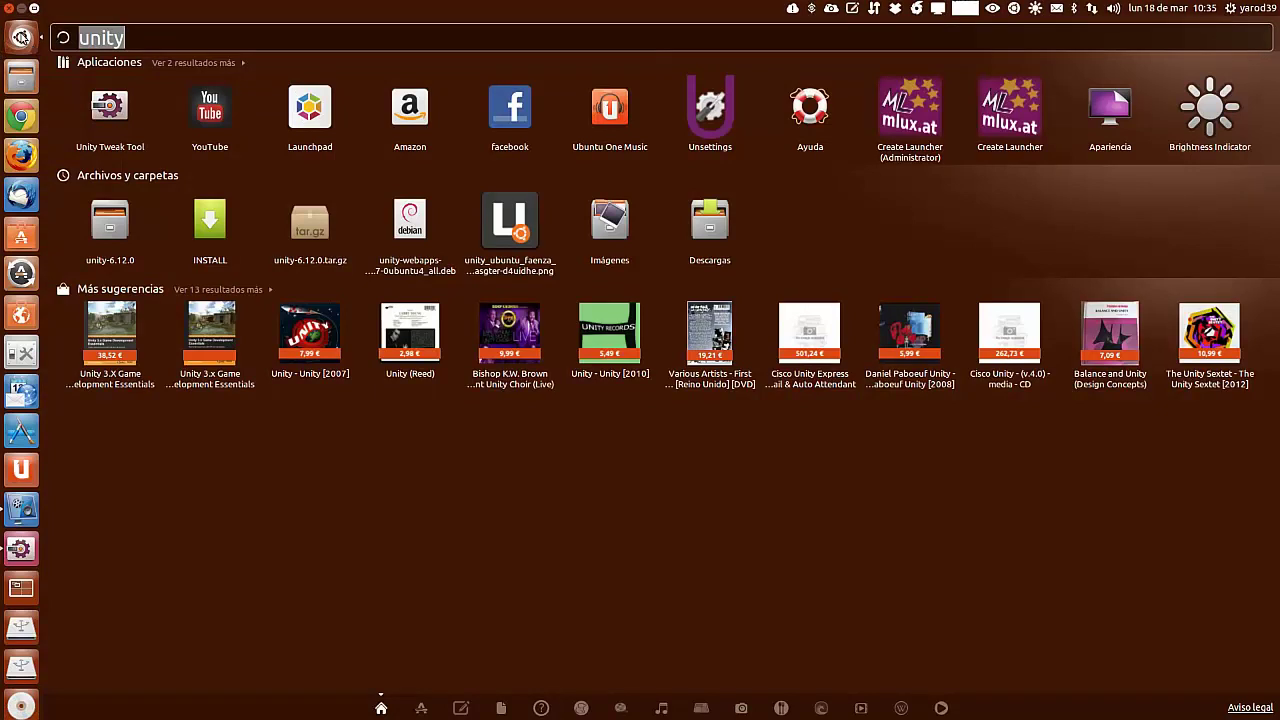
{"action": "key", "text": "Return"}
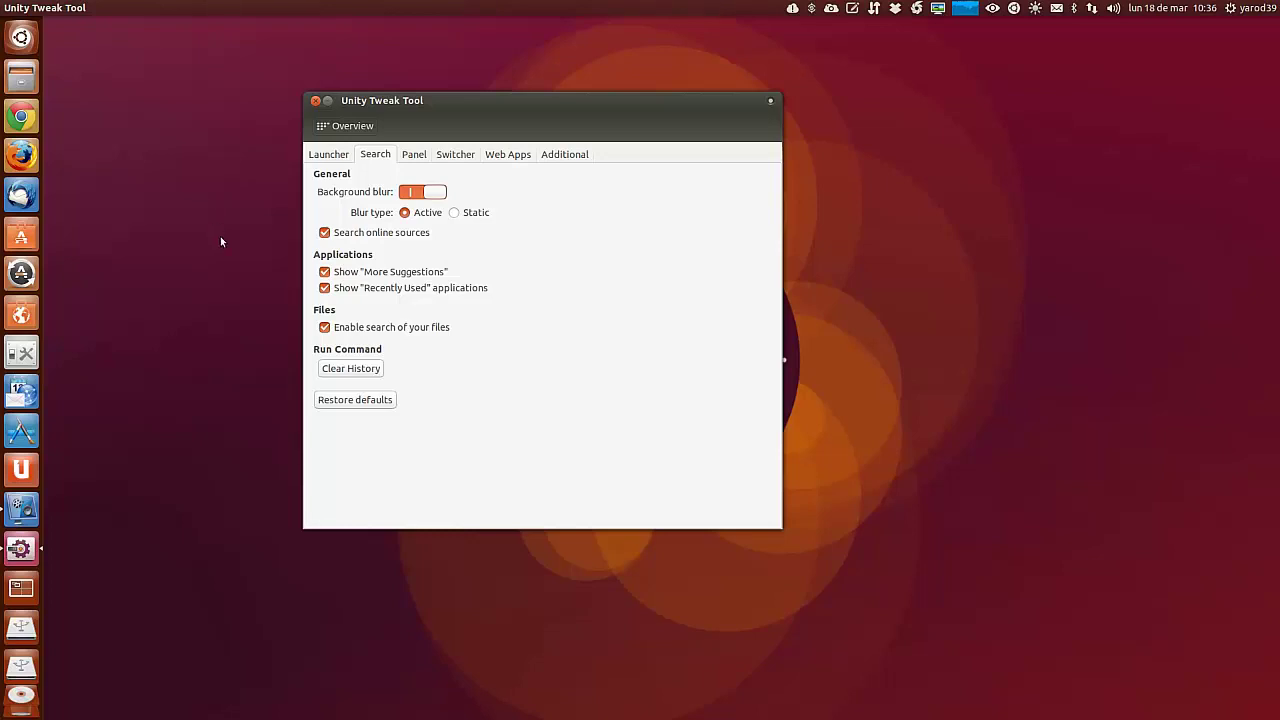
Step: Switch to the Panel page showing time format, date, indicator and transparency options
{"action": "left_click", "coordinate": [414, 156]}
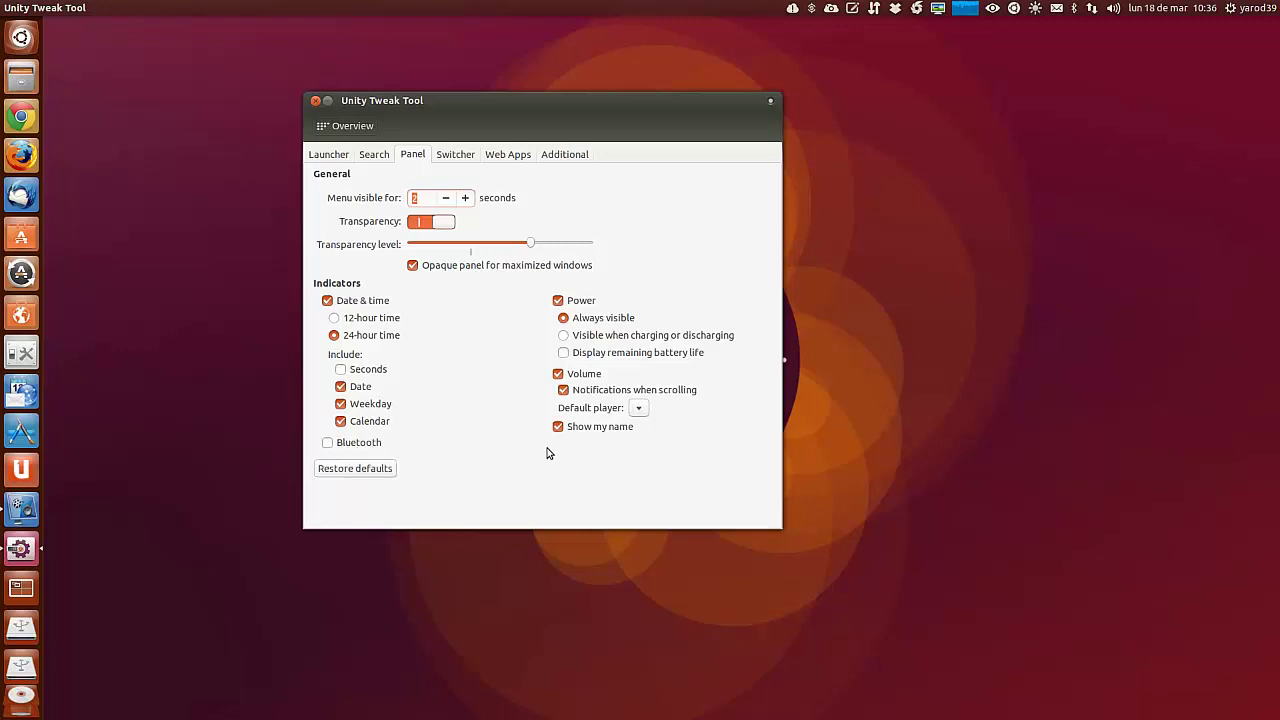
Step: View the Switcher page, then on Web Apps toggle integration prompts off and back on
{"action": "left_click", "coordinate": [459, 157]}
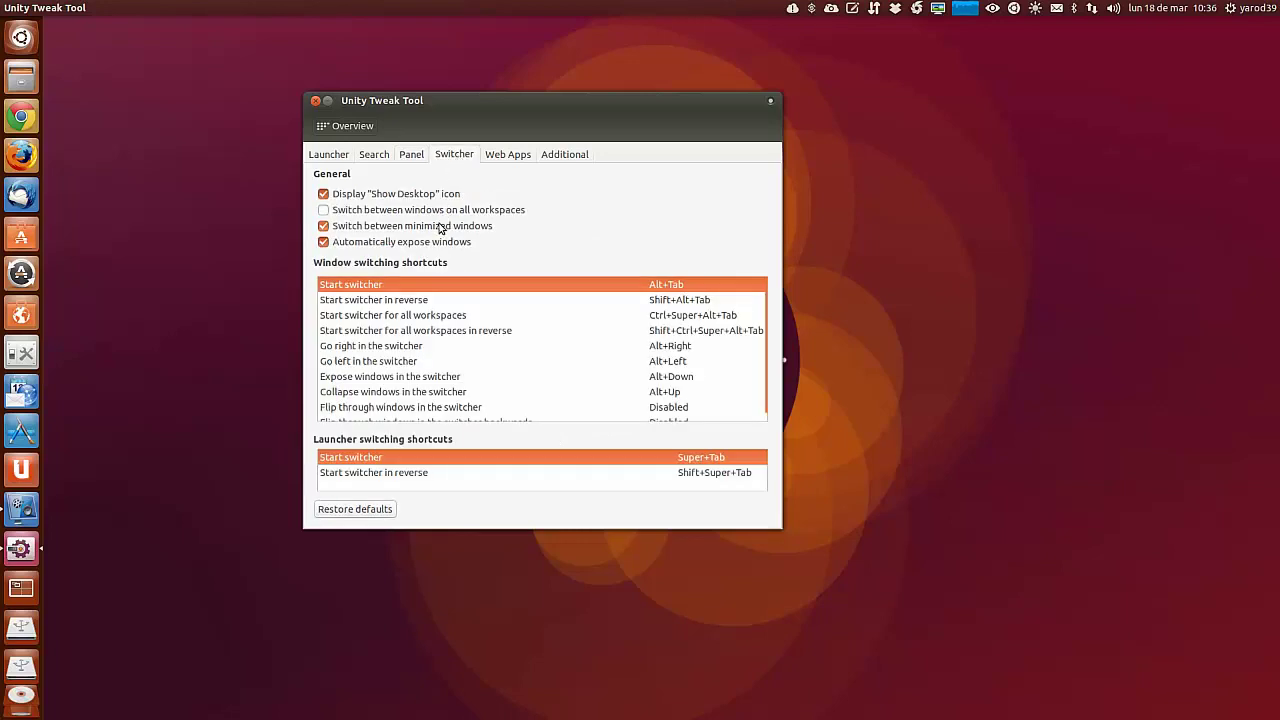
{"action": "left_click", "coordinate": [508, 154]}
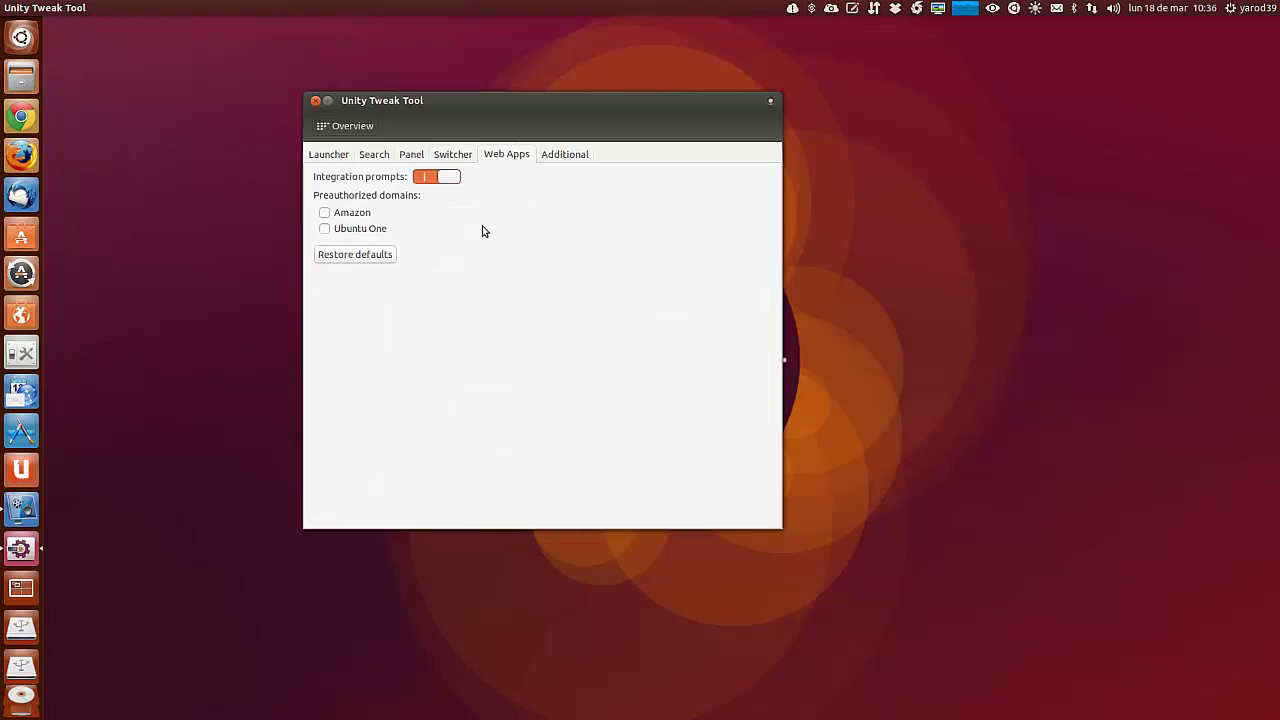
{"action": "left_click", "coordinate": [424, 180]}
{"action": "left_click", "coordinate": [447, 180]}
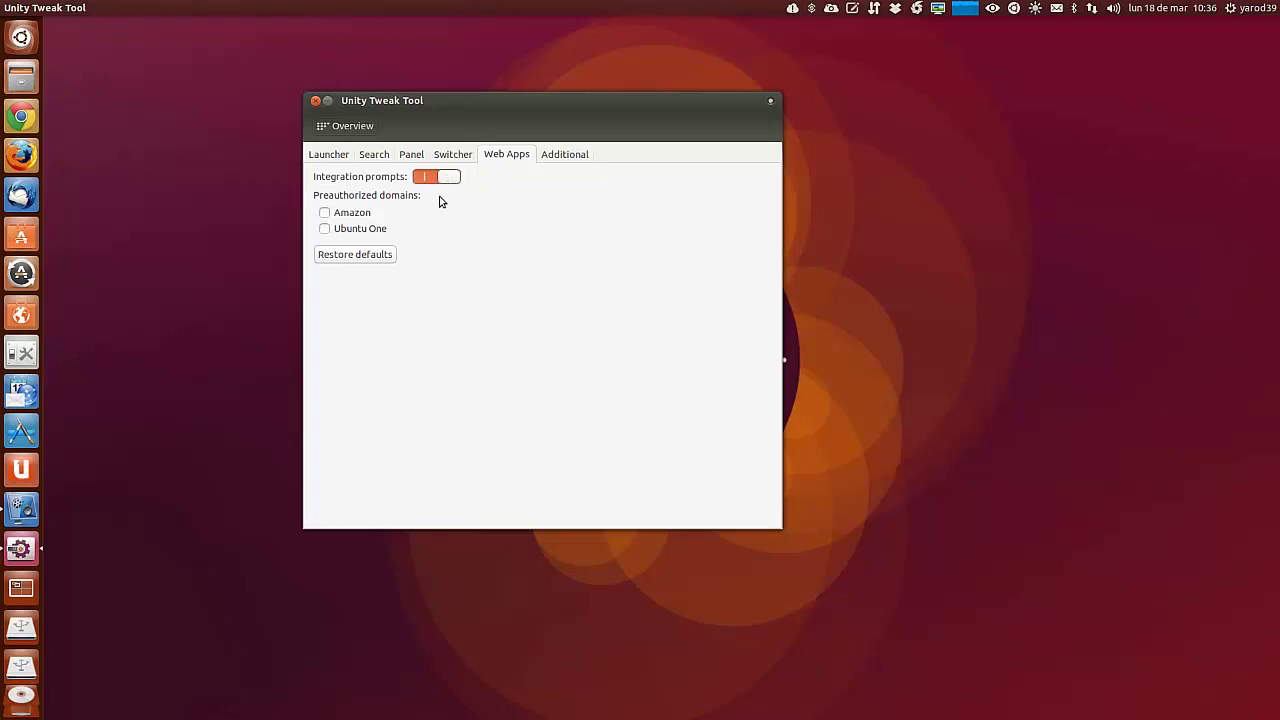
Step: Preauthorize Amazon and Ubuntu One, remove both again, then view the Additional page
{"action": "left_click", "coordinate": [362, 213]}
{"action": "left_click", "coordinate": [355, 231]}
{"action": "left_click", "coordinate": [353, 214]}
{"action": "left_click", "coordinate": [359, 230]}
{"action": "left_click", "coordinate": [572, 155]}
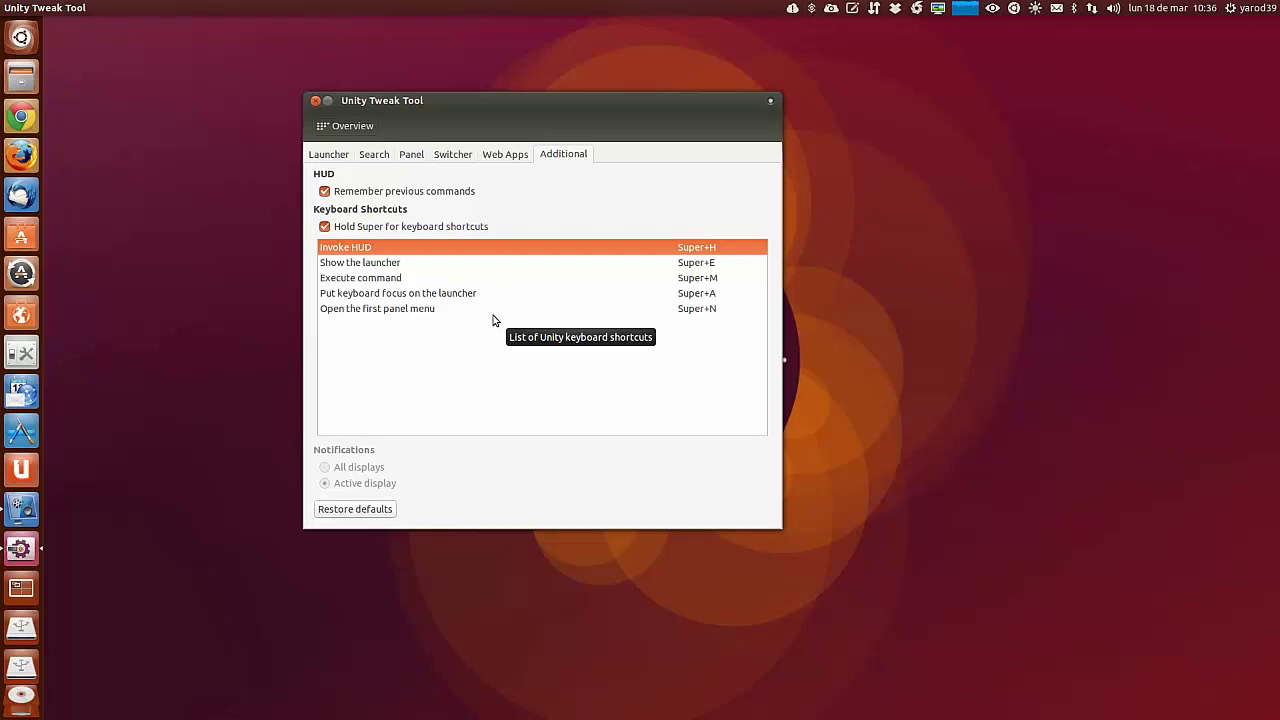
Step: Go to Window Manager General settings and bind desktop Zoom in to Ctrl+plus
{"action": "left_click", "coordinate": [347, 127]}
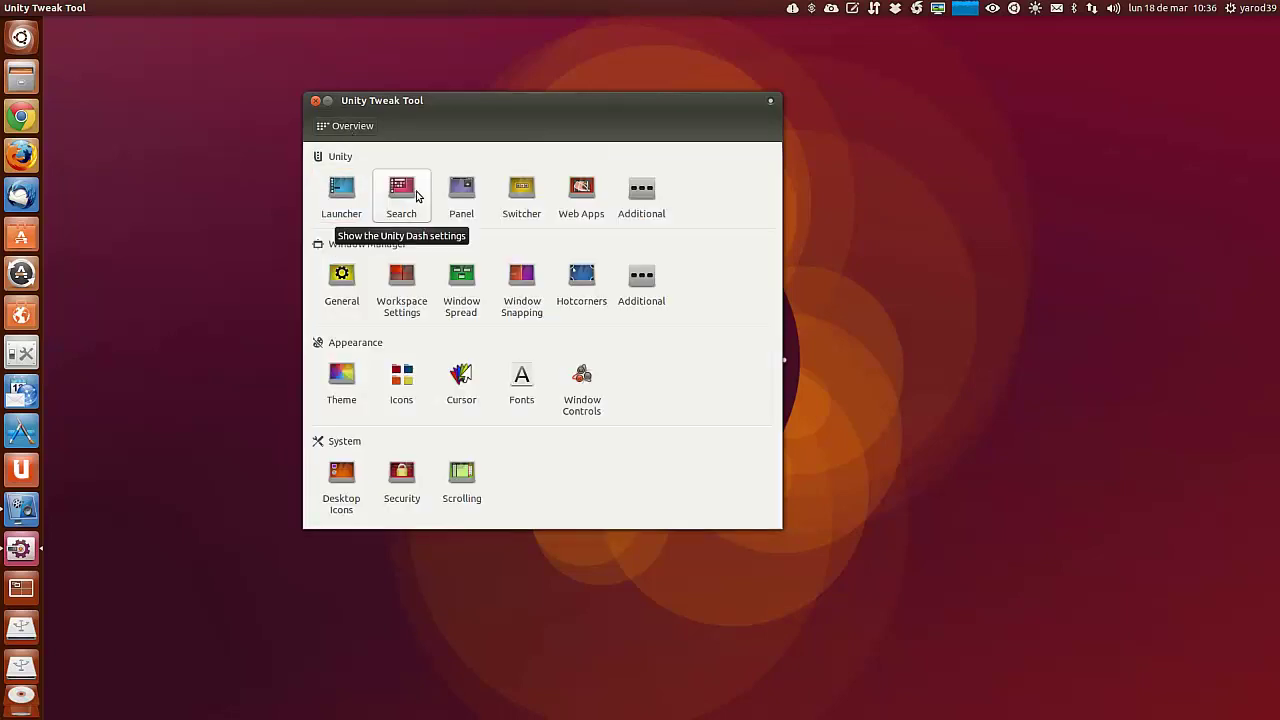
{"action": "left_click", "coordinate": [343, 276]}
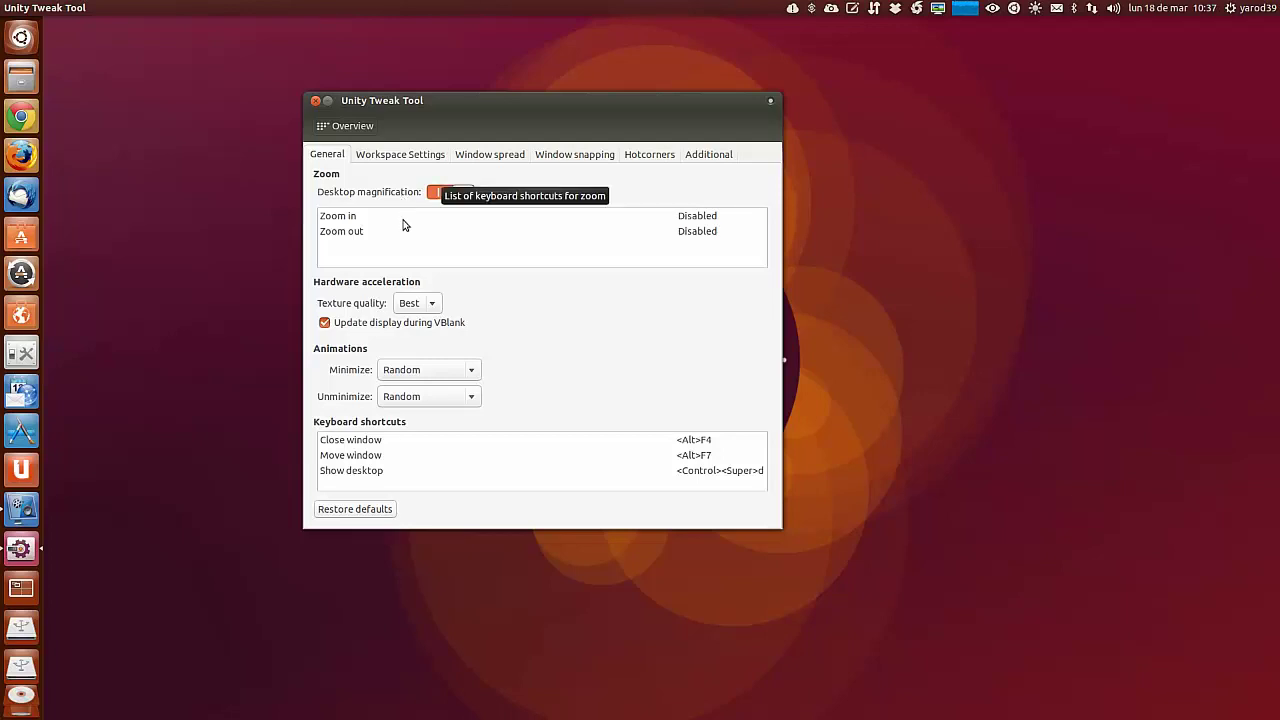
{"action": "left_click", "coordinate": [404, 218]}
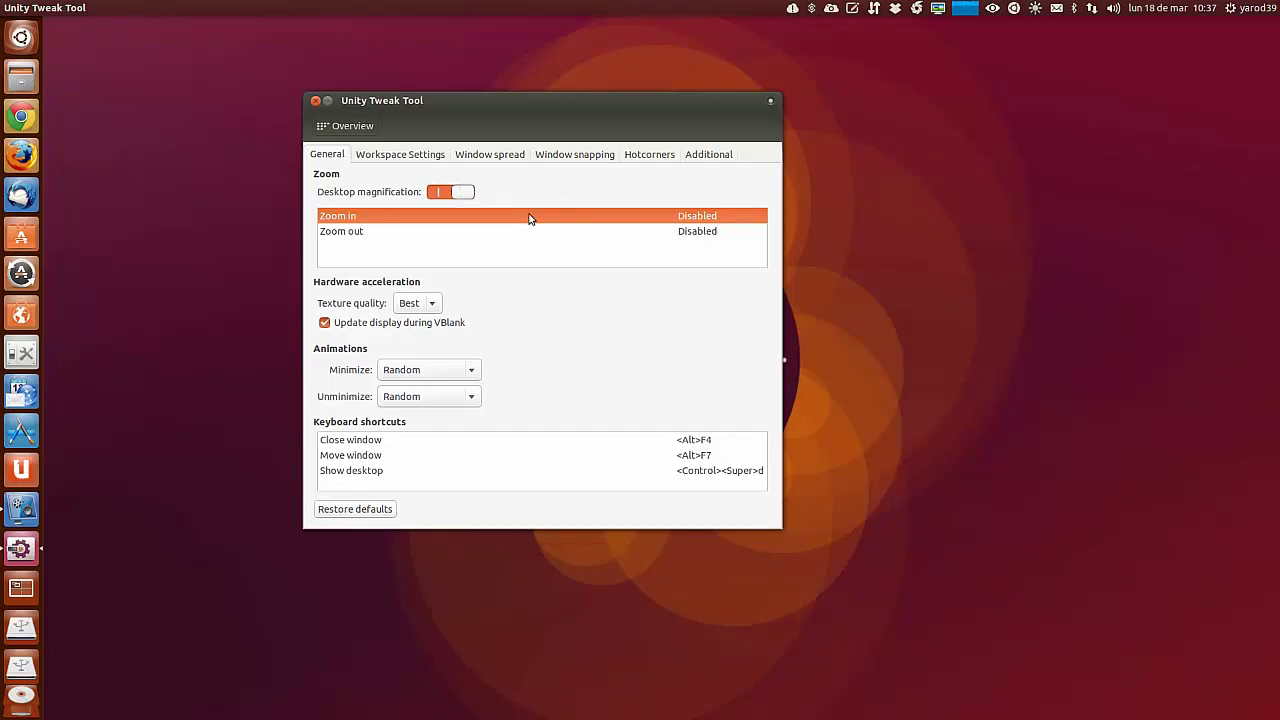
{"action": "left_click", "coordinate": [694, 218]}
{"action": "key", "text": "ctrl+plus"}
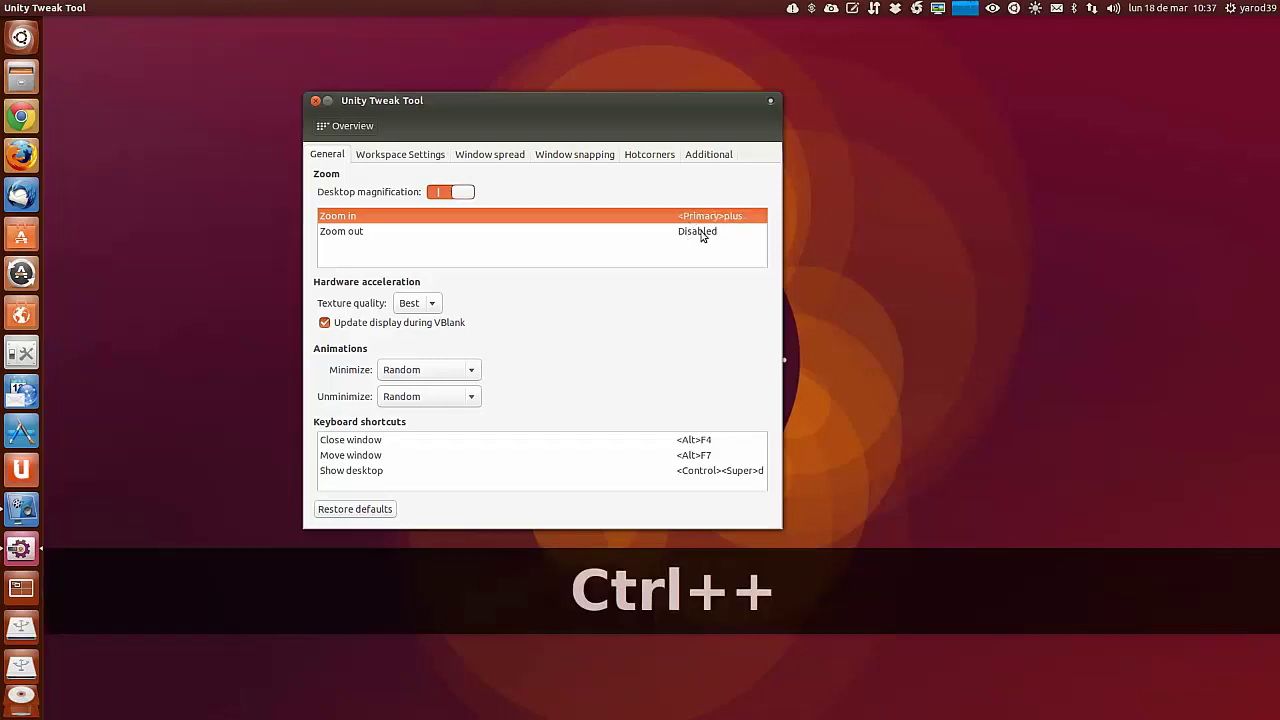
Step: Bind desktop Zoom out to Ctrl+minus (<Primary>minus)
{"action": "left_click", "coordinate": [702, 232]}
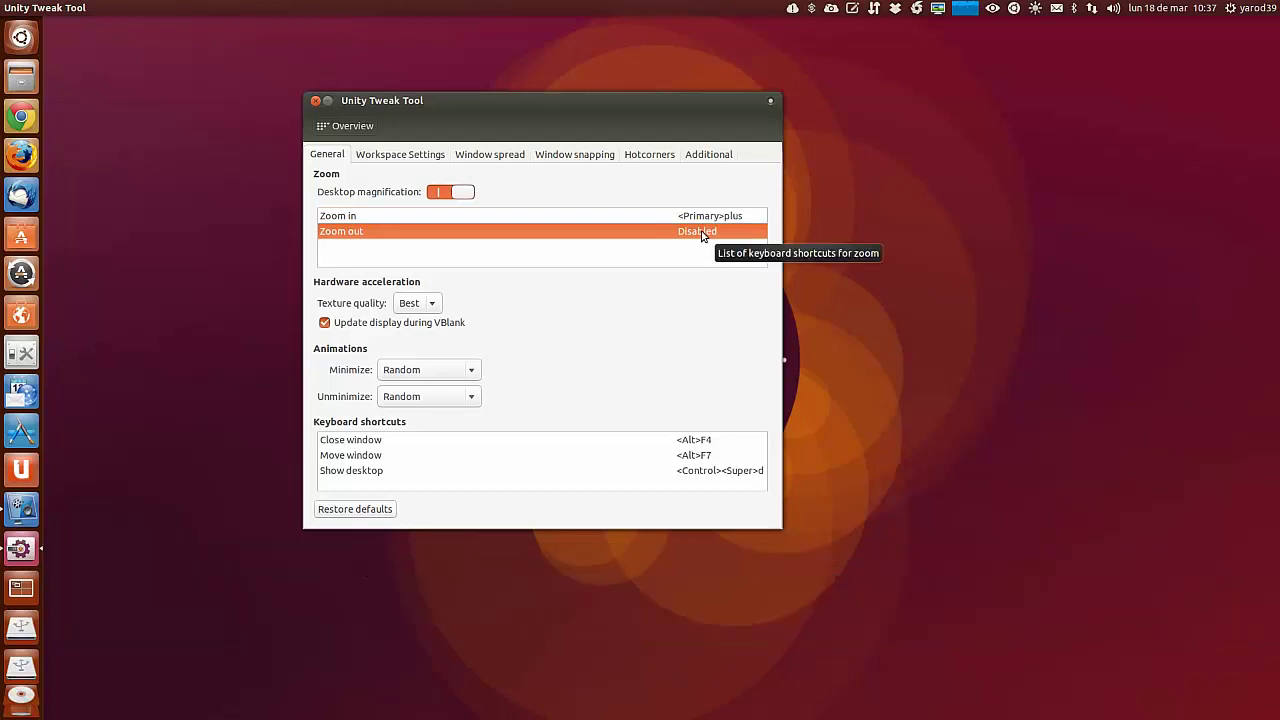
{"action": "left_click", "coordinate": [702, 232]}
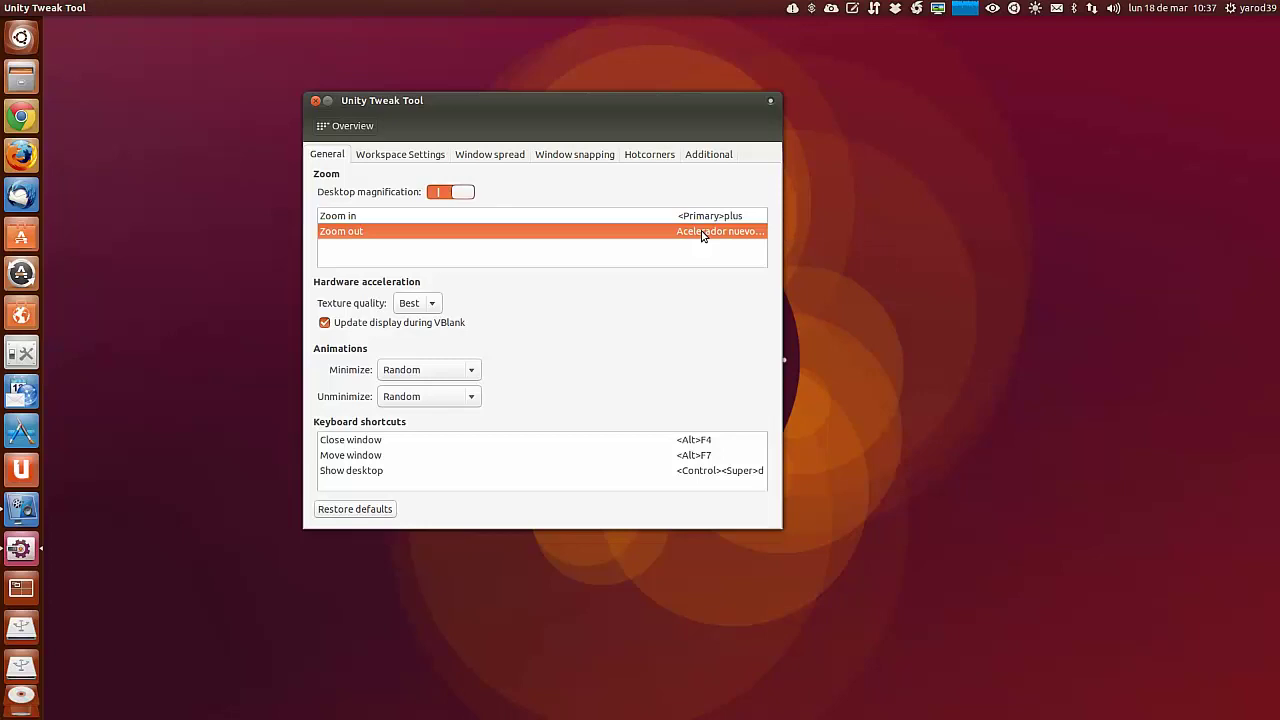
{"action": "key", "text": "ctrl+minus"}
{"action": "left_click", "coordinate": [470, 371]}
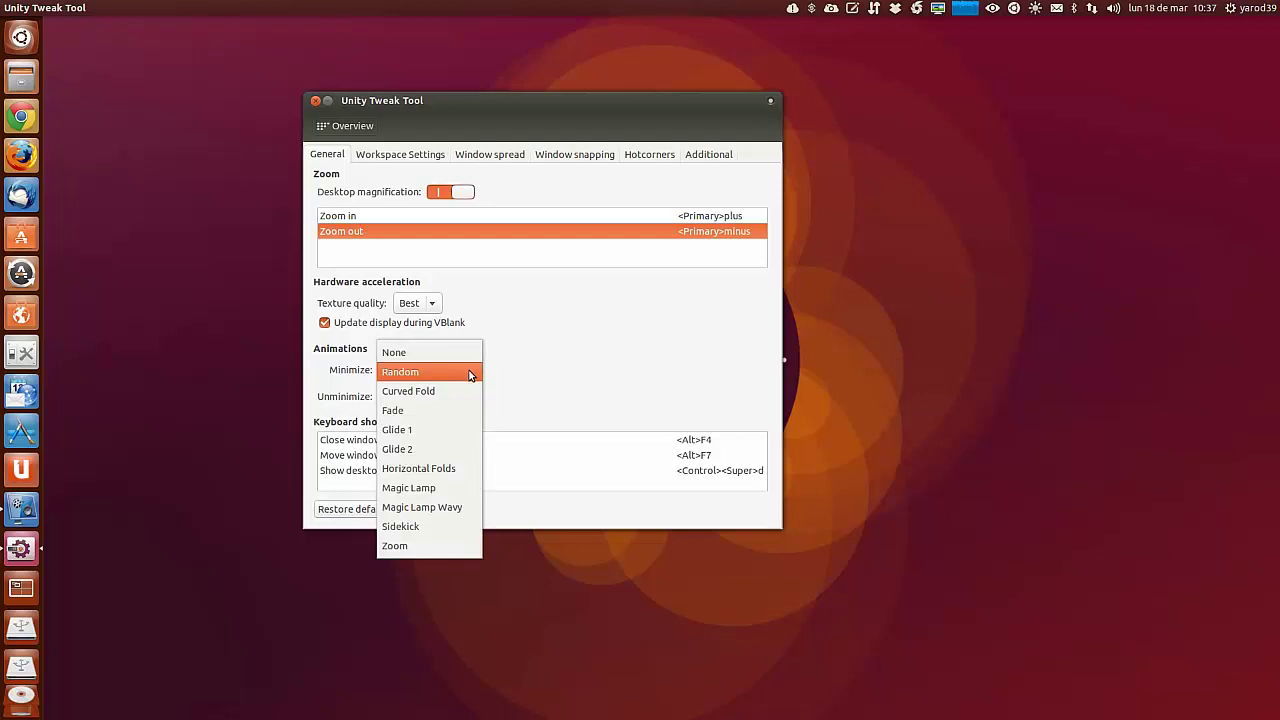
{"action": "left_click", "coordinate": [470, 372]}
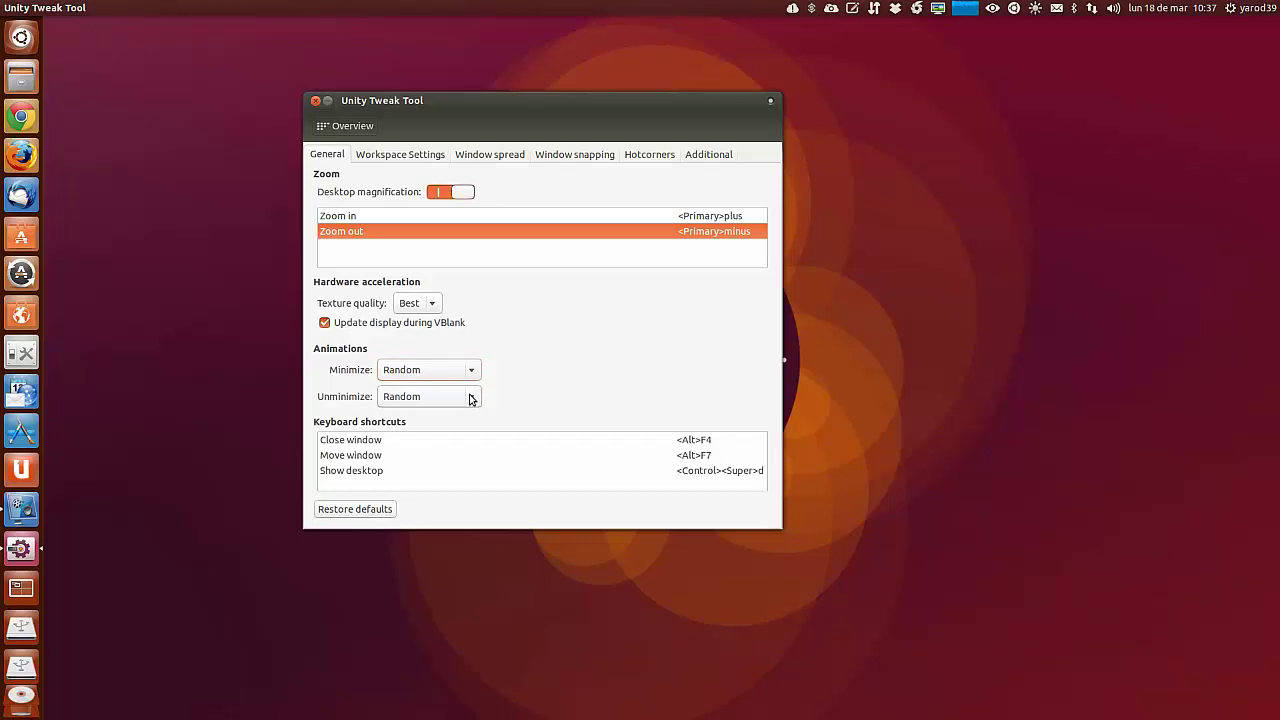
Step: View the Workspace Settings page, then the Window spread page with its <Super>w shortcut
{"action": "left_click", "coordinate": [415, 157]}
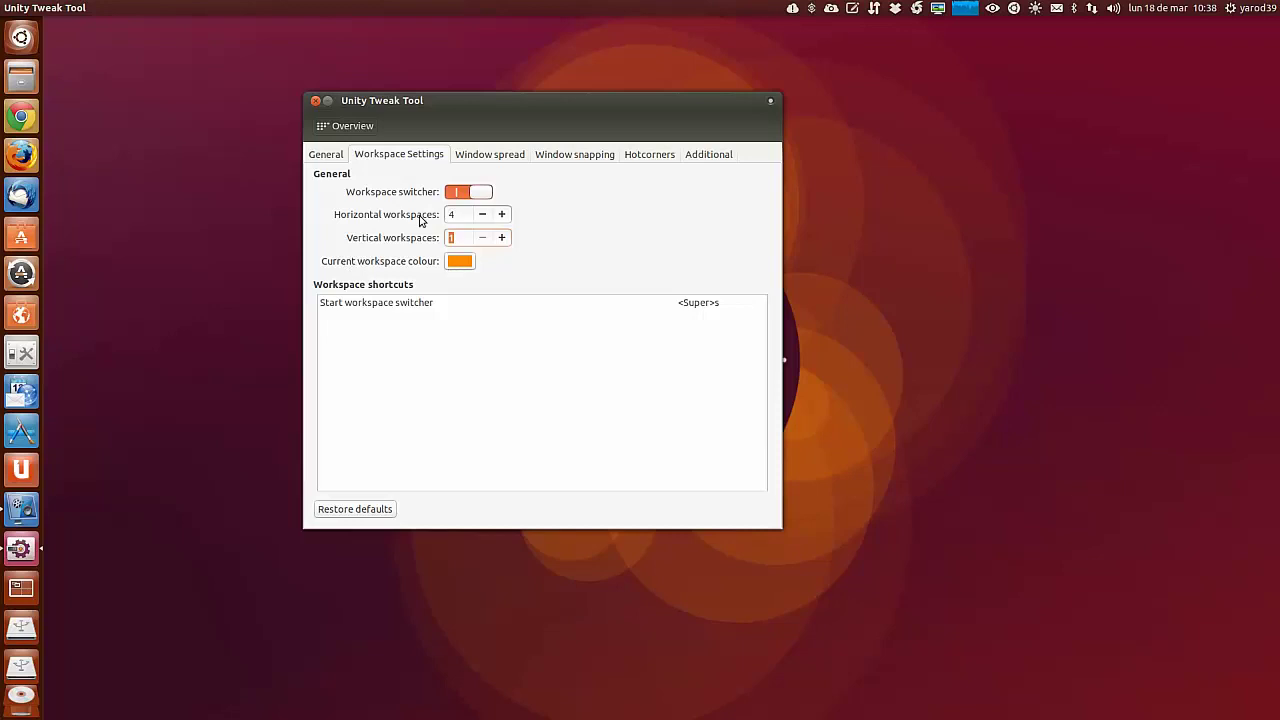
{"action": "left_click", "coordinate": [481, 162]}
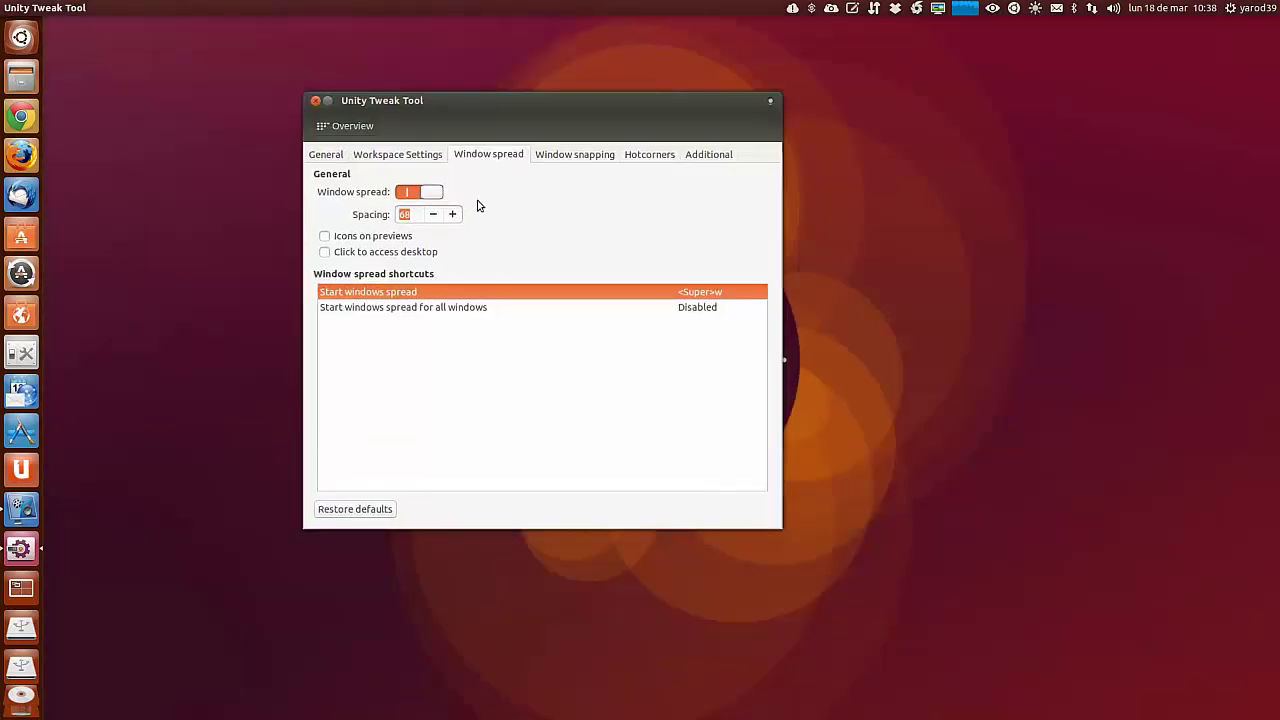
Step: View Window snapping and Hotcorners, then trigger the top-right hot corner to show the desktop
{"action": "left_click", "coordinate": [567, 156]}
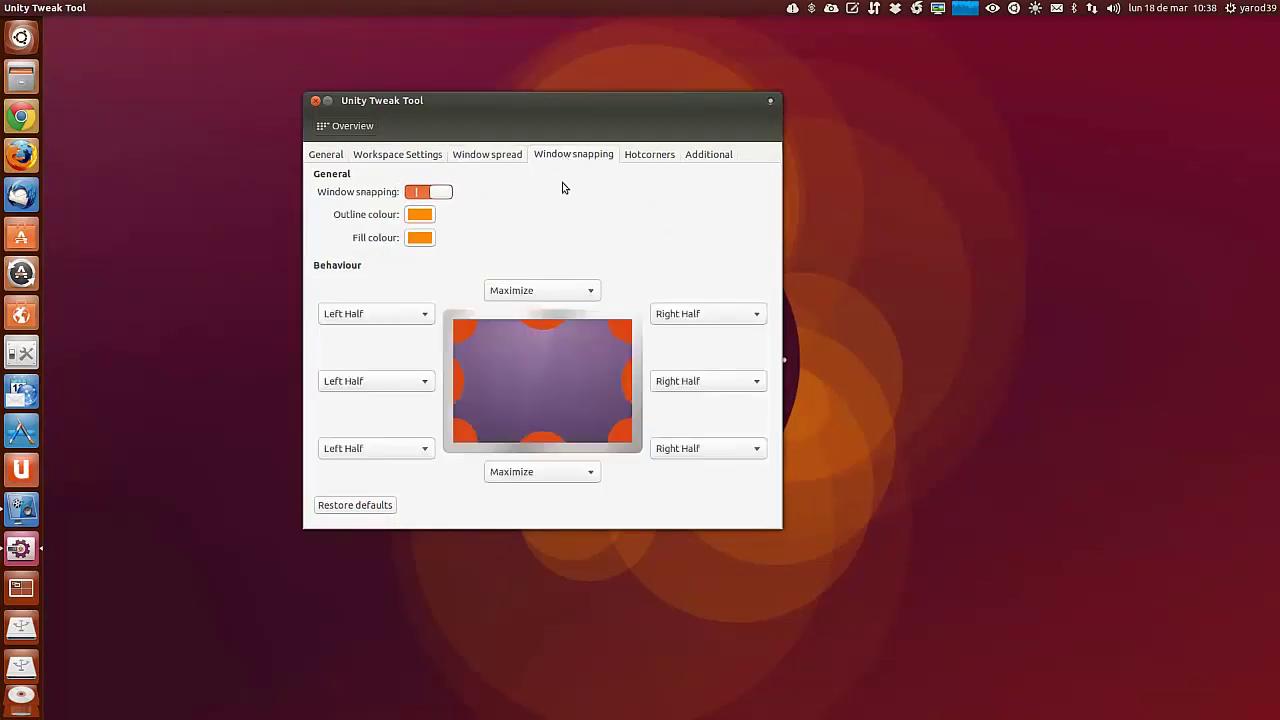
{"action": "left_click", "coordinate": [648, 157]}
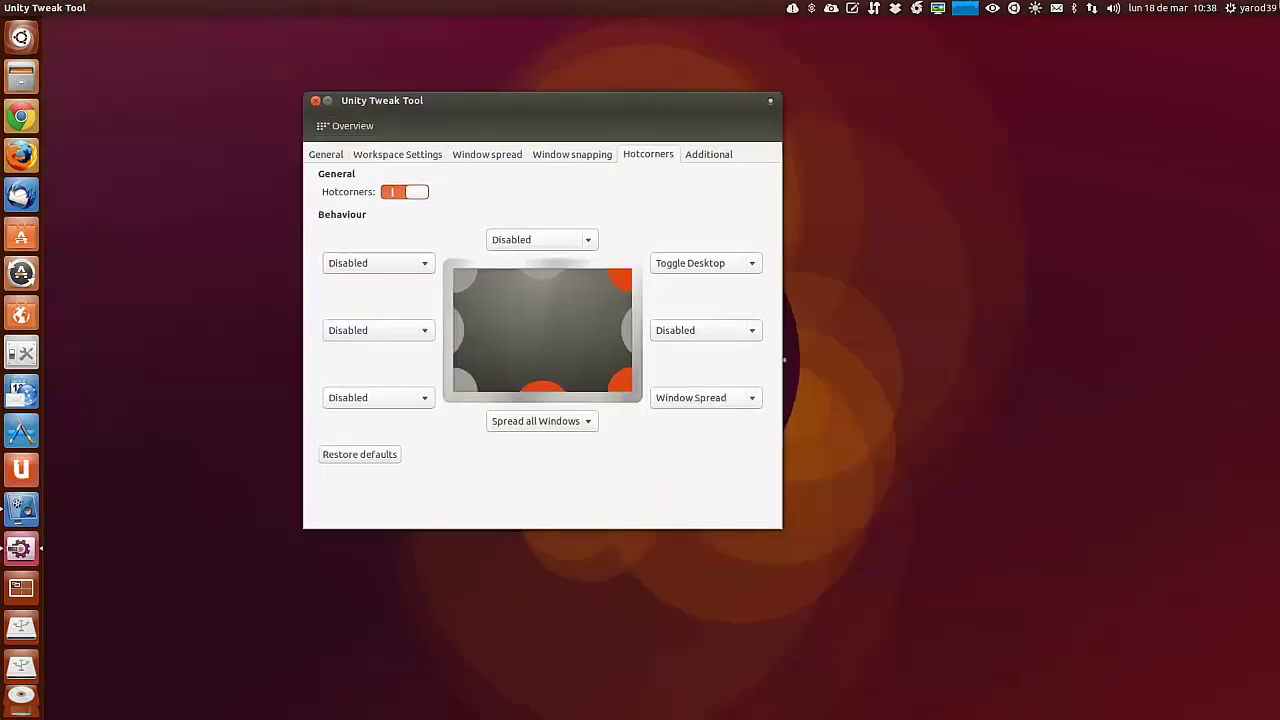
{"action": "mouse_move", "coordinate": [1279, 0]}
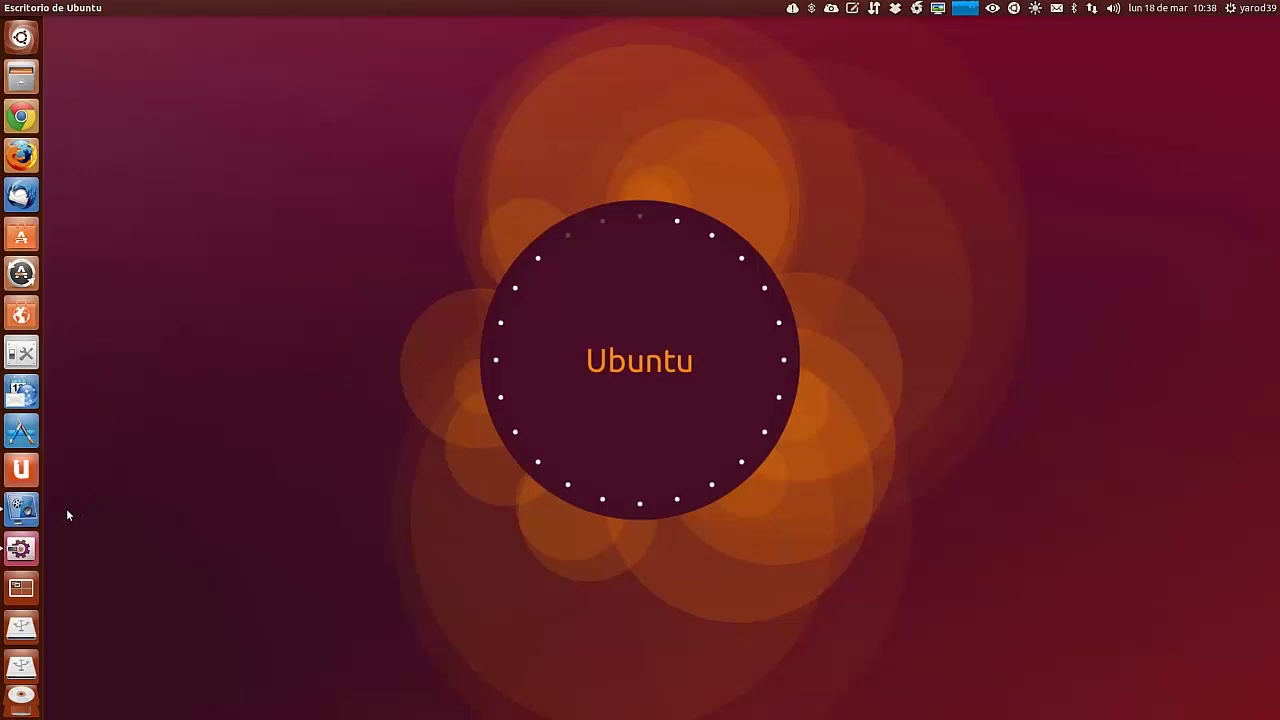
Step: Restore Unity Tweak Tool, toggle Auto-raise off and back on, then return to Overview
{"action": "left_click", "coordinate": [22, 553]}
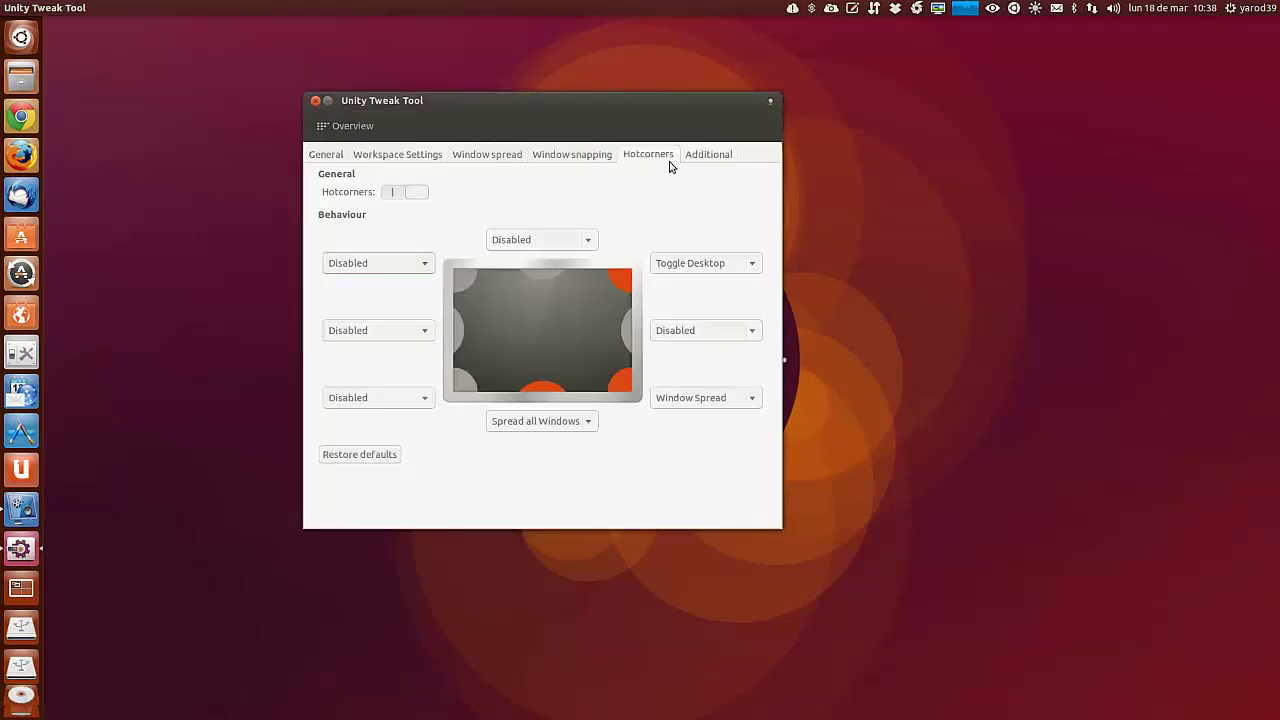
{"action": "left_click", "coordinate": [707, 155]}
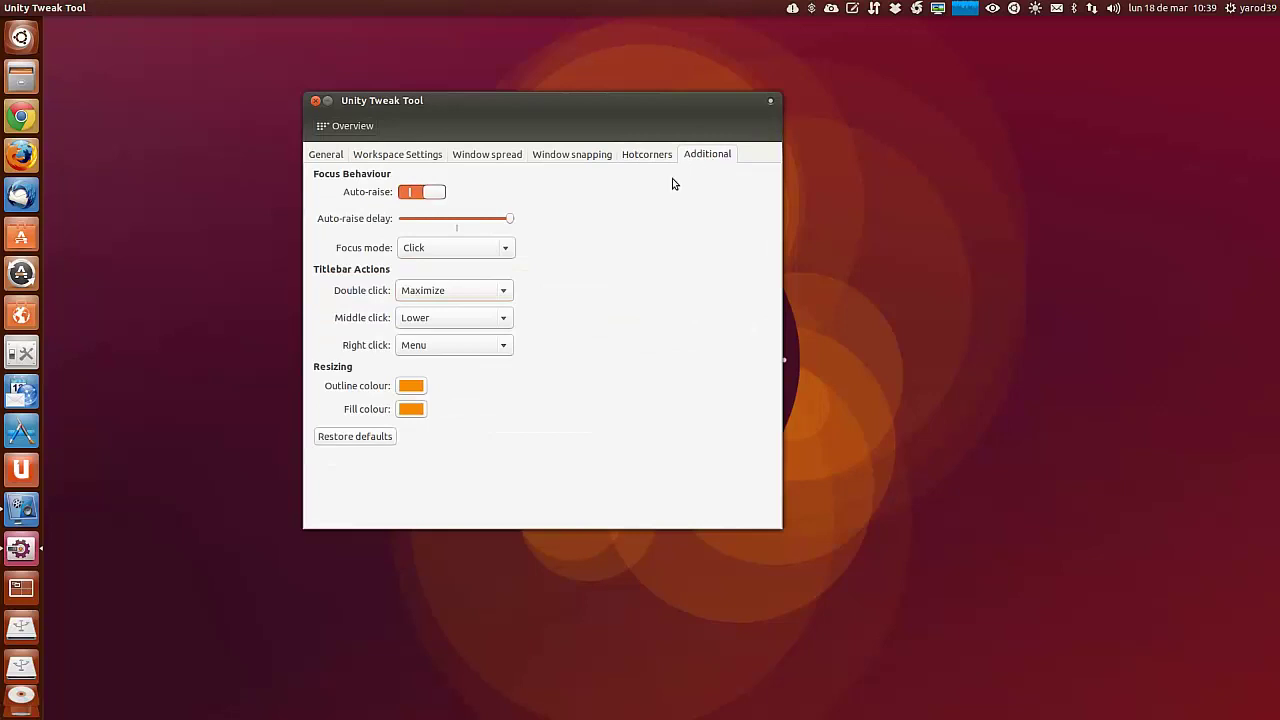
{"action": "left_click", "coordinate": [425, 192]}
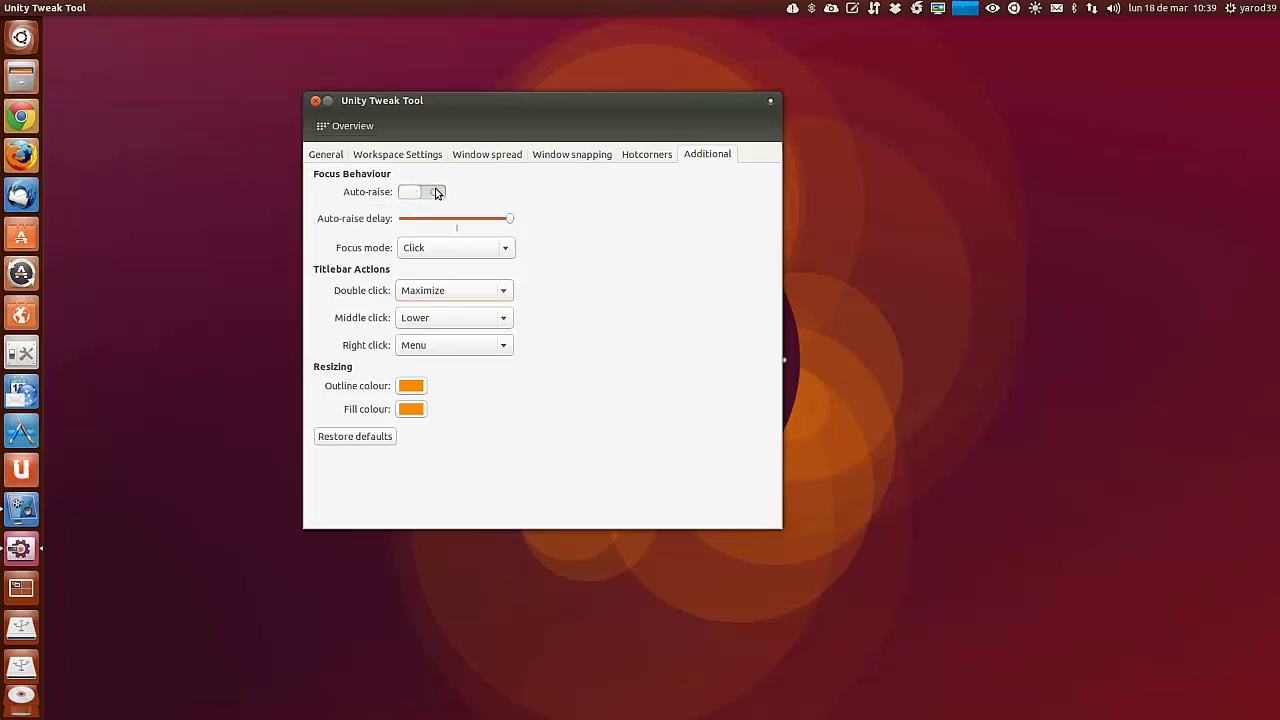
{"action": "left_click", "coordinate": [436, 192]}
{"action": "left_click", "coordinate": [355, 127]}
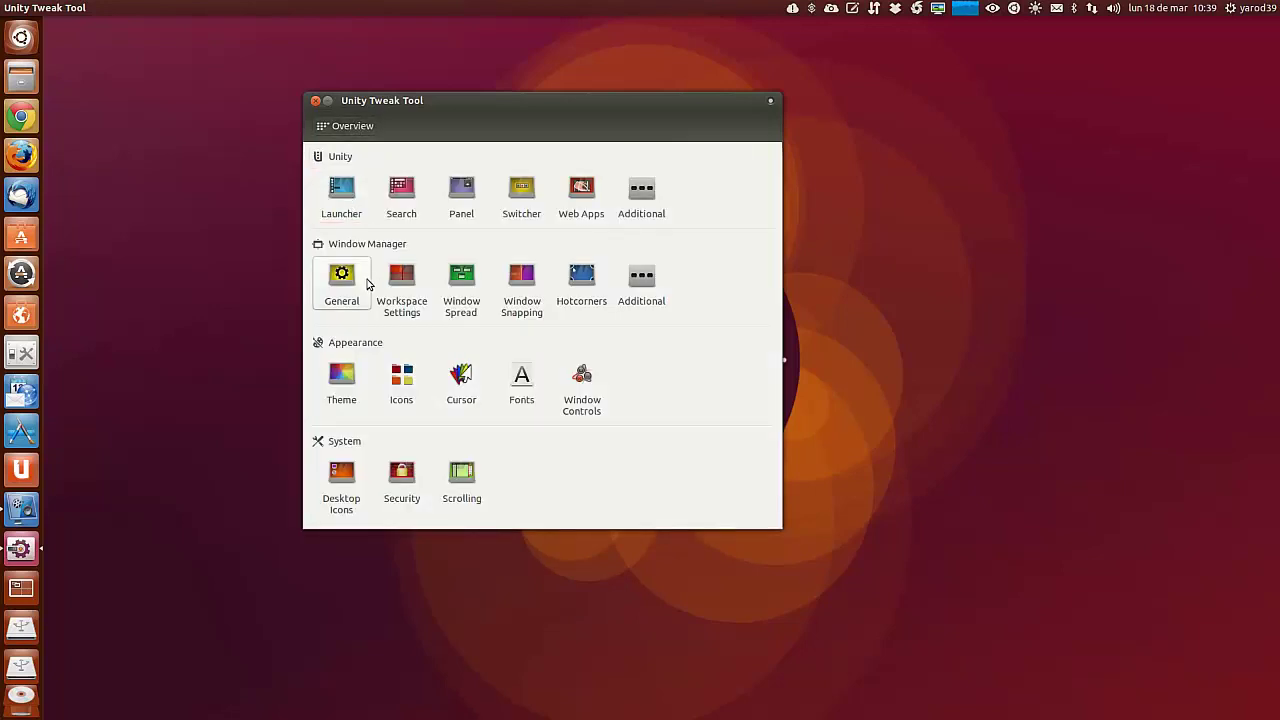
Step: Browse the Theme, Icons, Cursors, Fonts and Window Controls appearance pages, then go back to Overview
{"action": "left_click", "coordinate": [346, 373]}
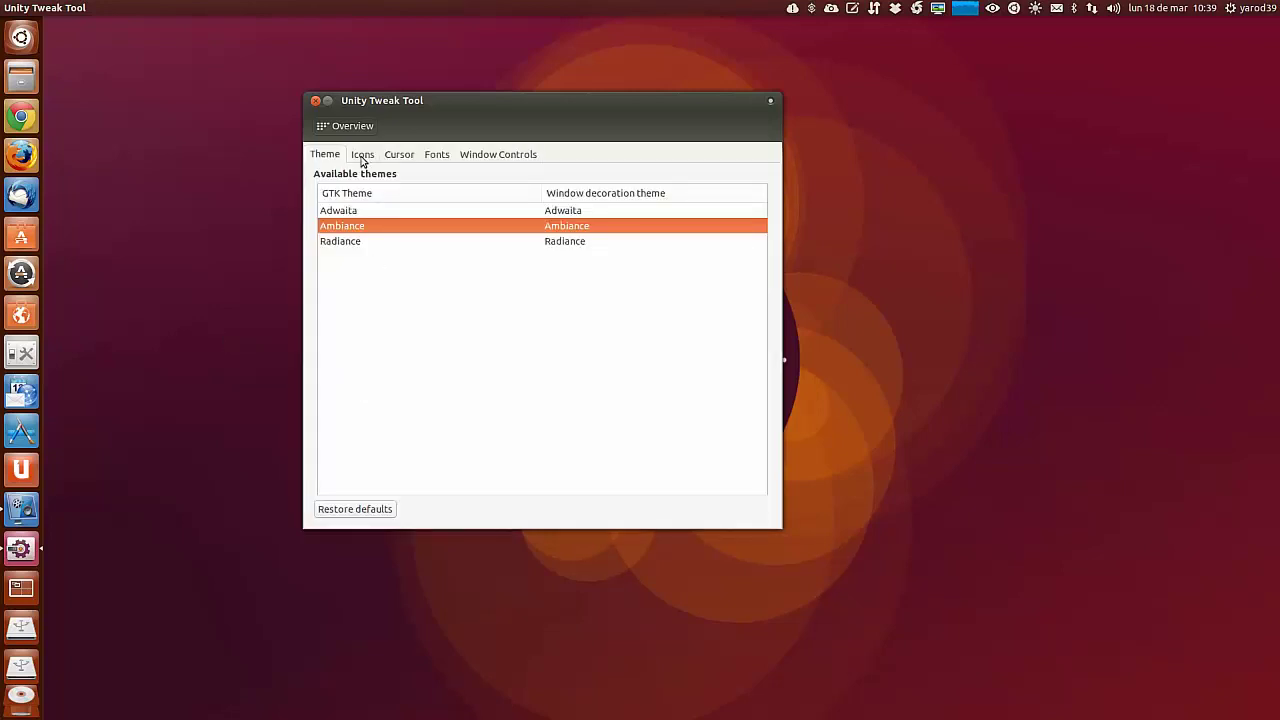
{"action": "left_click", "coordinate": [362, 160]}
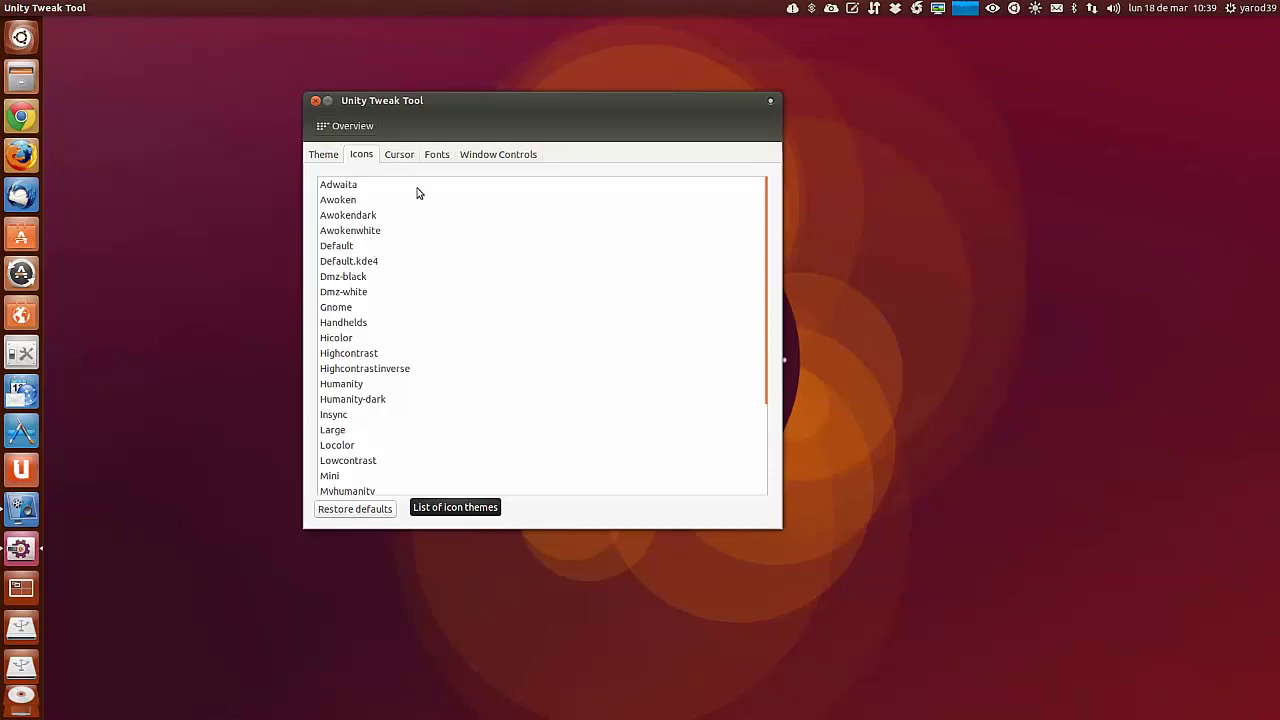
{"action": "left_click", "coordinate": [399, 156]}
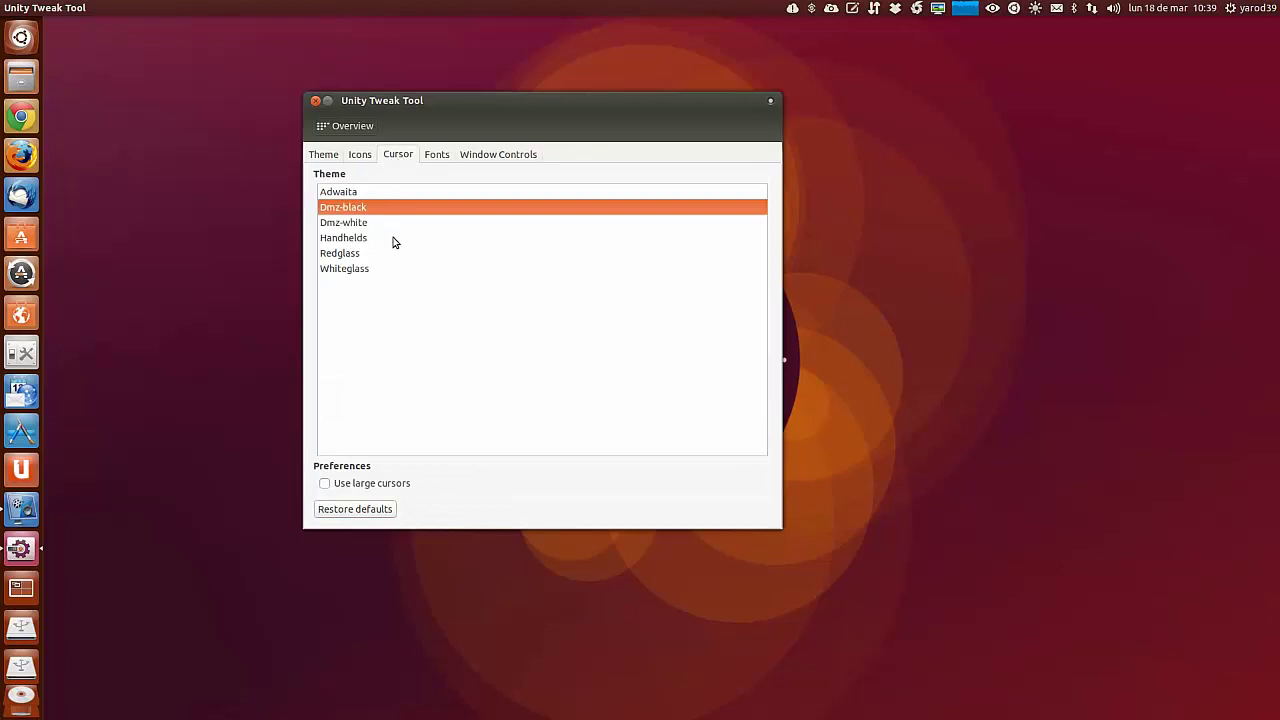
{"action": "left_click", "coordinate": [448, 155]}
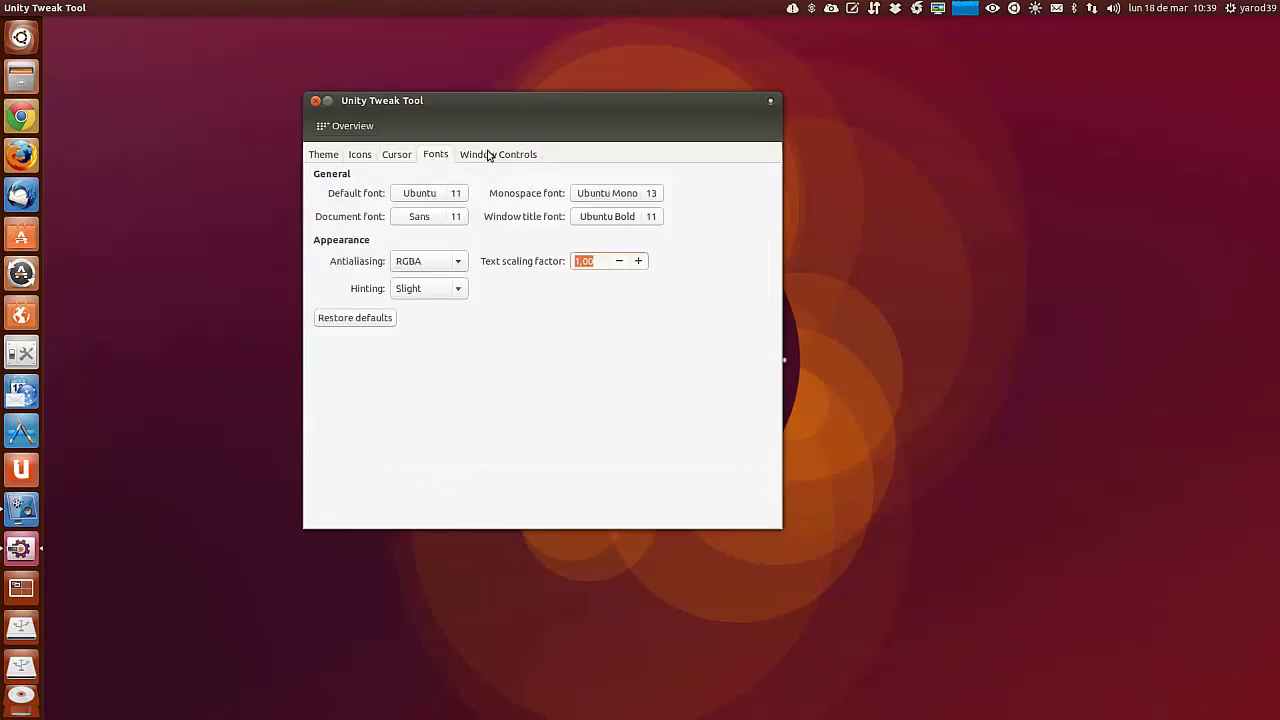
{"action": "left_click", "coordinate": [487, 155]}
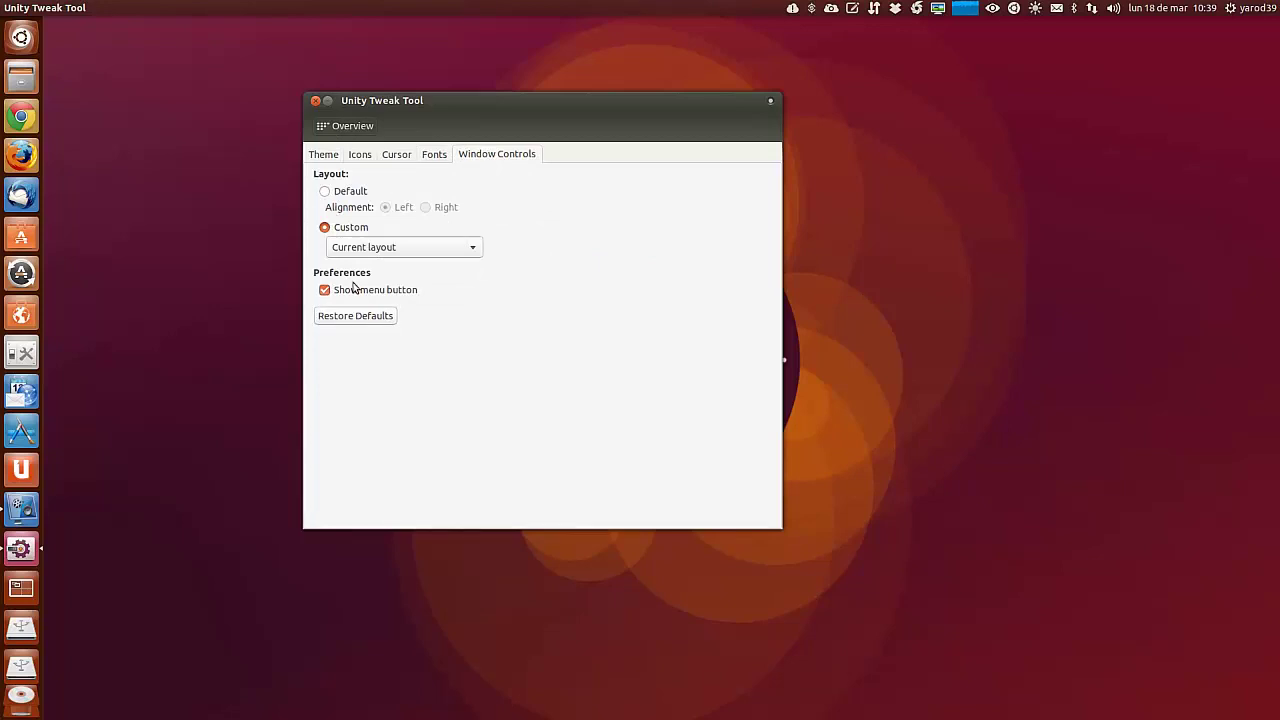
{"action": "left_click", "coordinate": [358, 127]}
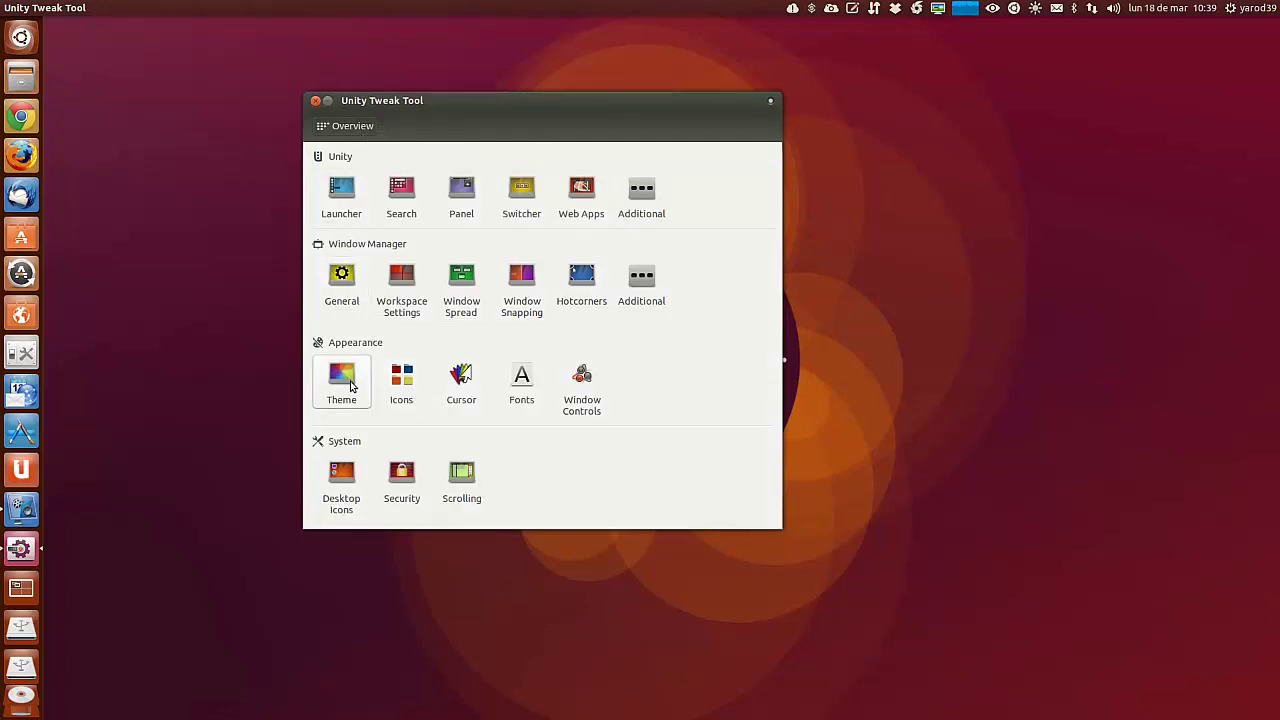
Step: Show the Home Folder, Network, Rubbish Bin and Devices icons on the desktop
{"action": "left_click", "coordinate": [335, 477]}
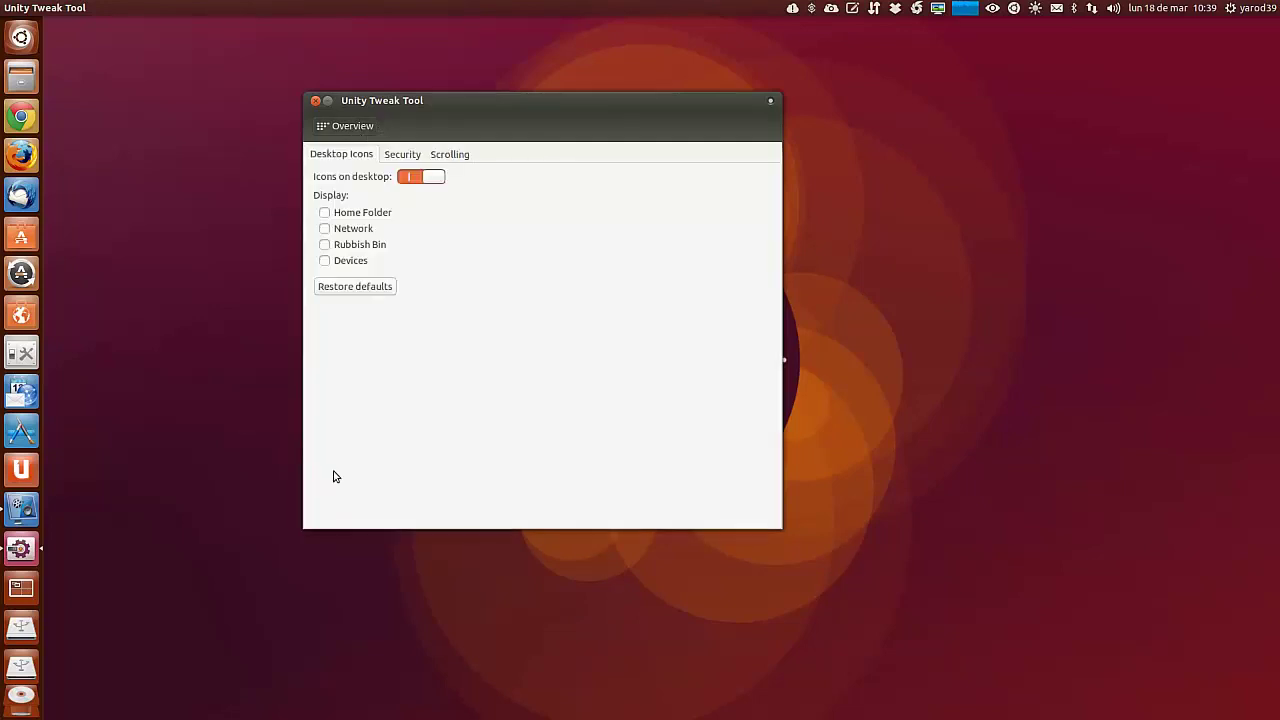
{"action": "left_click", "coordinate": [352, 213]}
{"action": "left_click", "coordinate": [349, 229]}
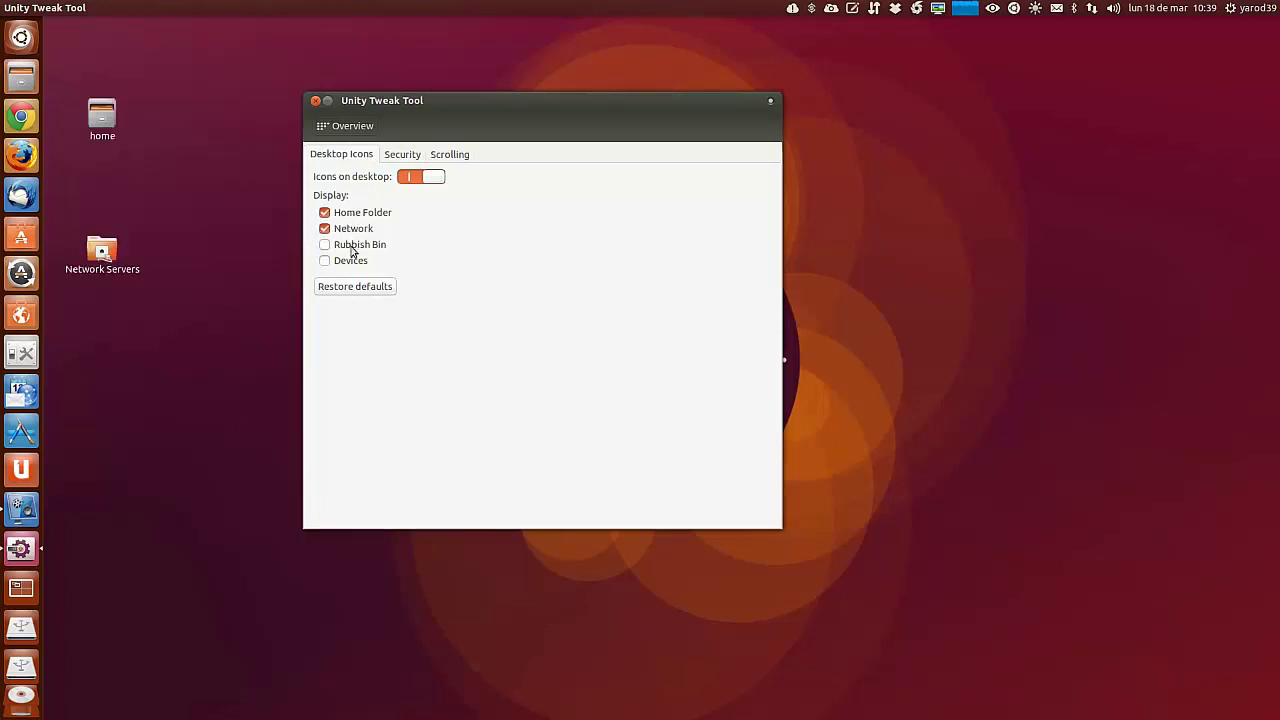
{"action": "left_click", "coordinate": [350, 245]}
{"action": "left_click", "coordinate": [353, 261]}
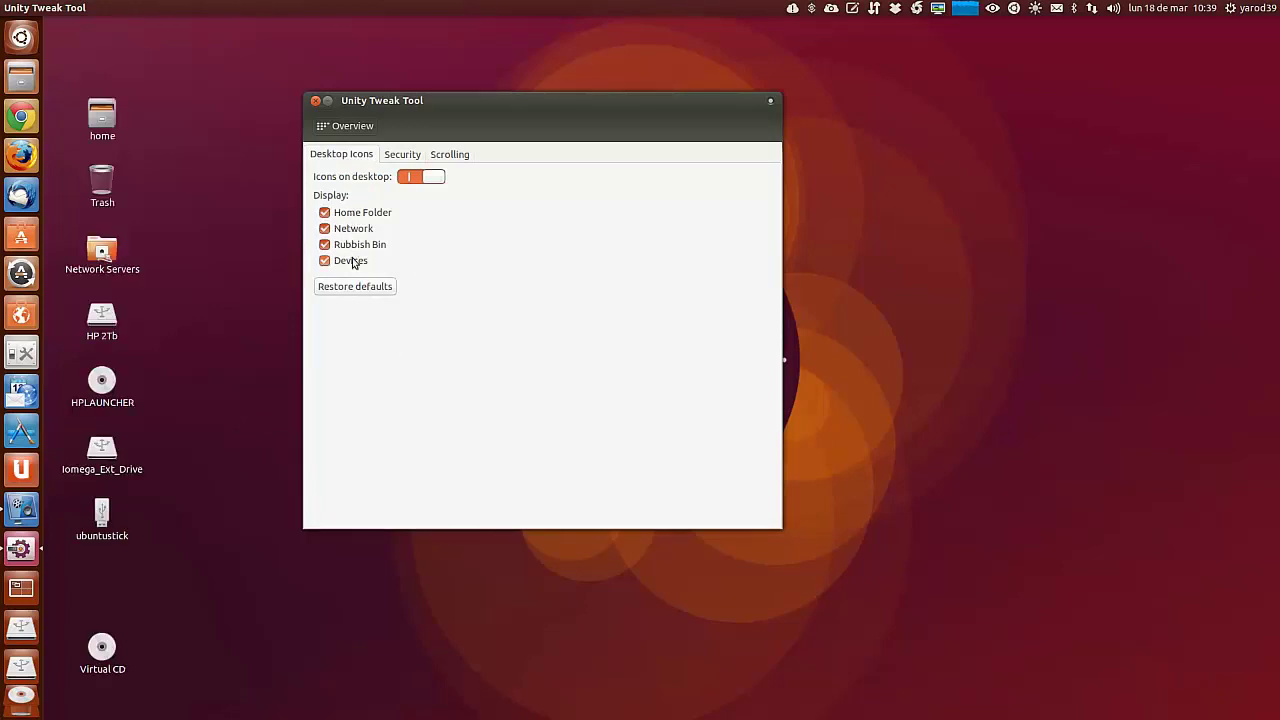
Step: Hide those four desktop icons again and move to the Security settings page
{"action": "left_click", "coordinate": [352, 261]}
{"action": "left_click", "coordinate": [347, 231]}
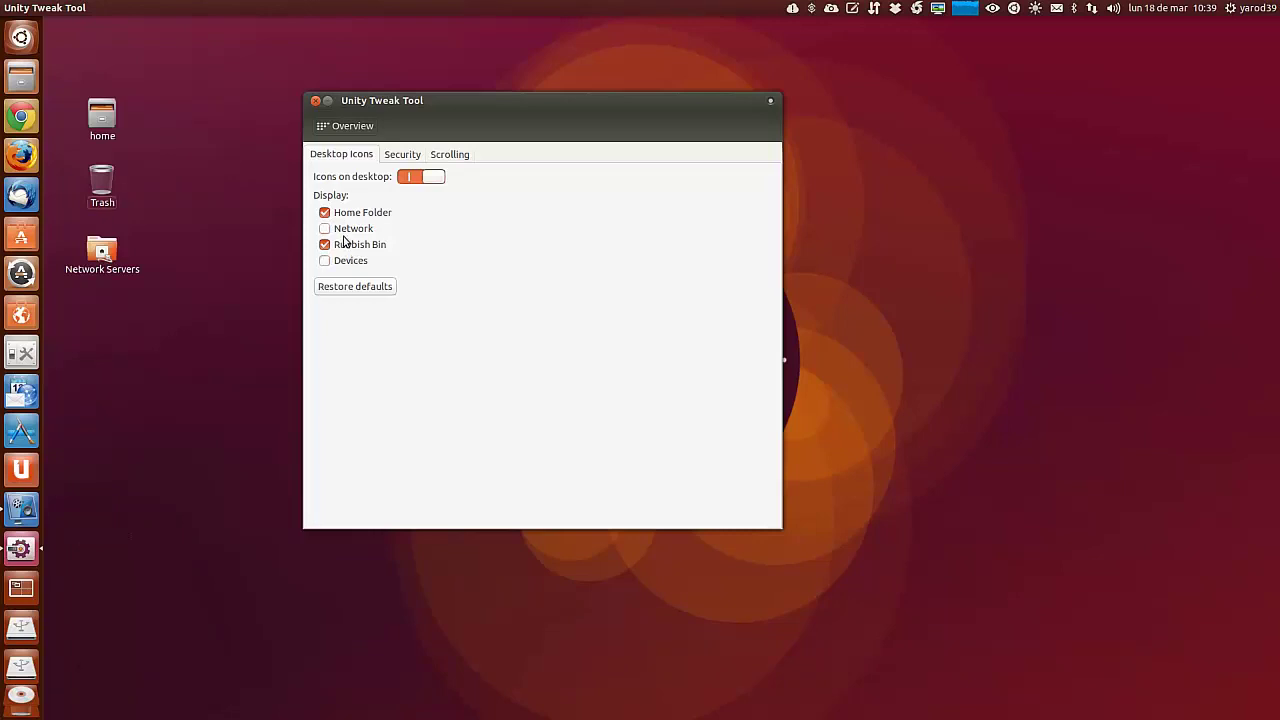
{"action": "left_click", "coordinate": [345, 245]}
{"action": "left_click", "coordinate": [346, 213]}
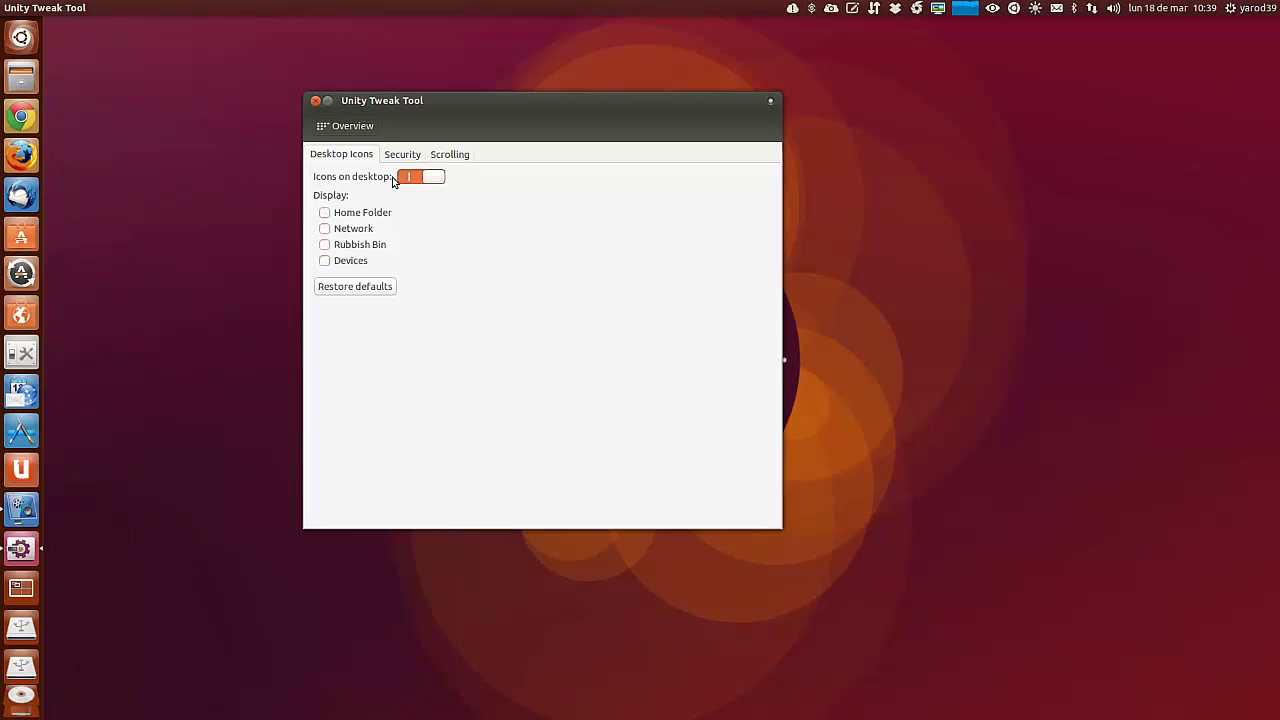
{"action": "left_click", "coordinate": [401, 158]}
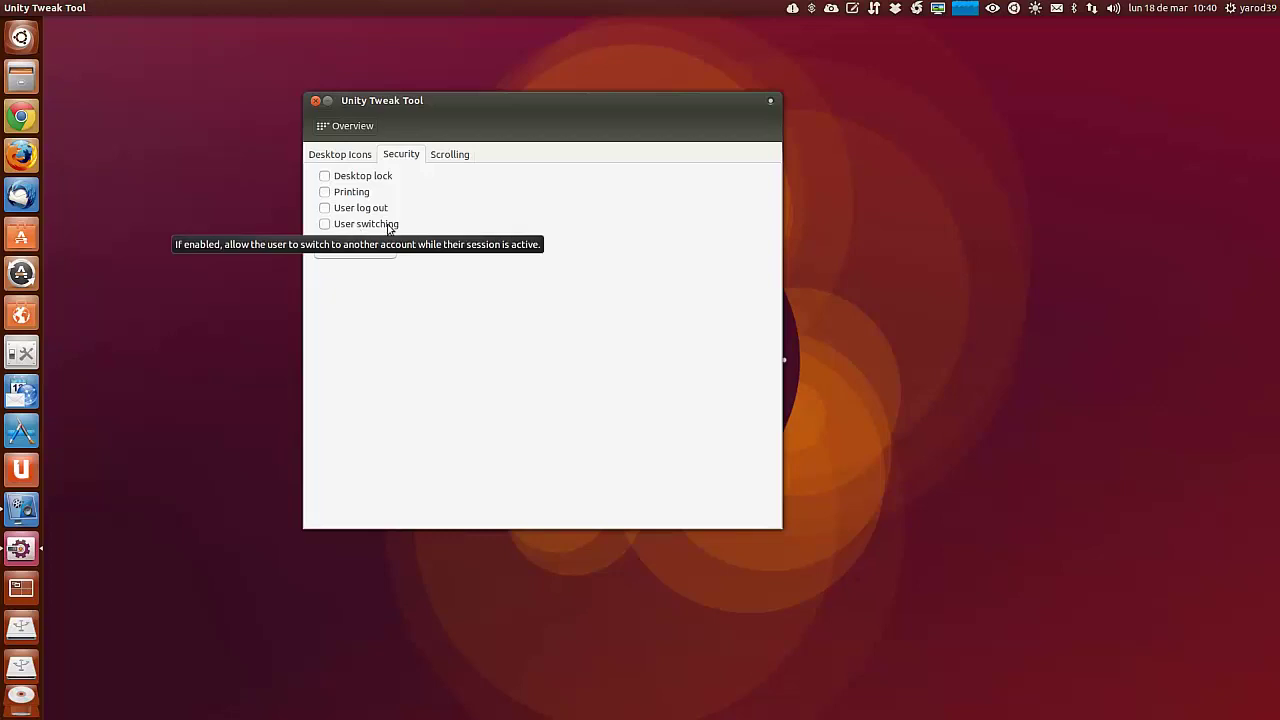
Step: Review the Overlay scrollbar and Edge touch scrolling options, then return to Overview
{"action": "left_click", "coordinate": [454, 160]}
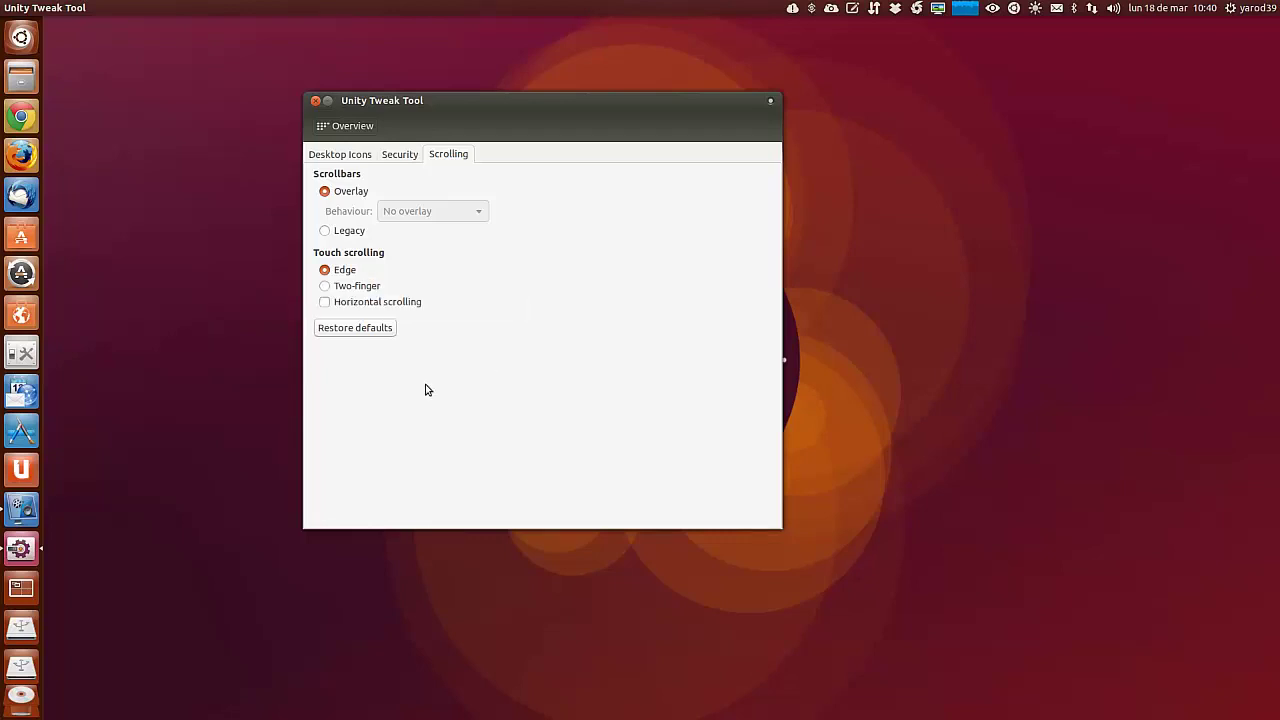
{"action": "left_click", "coordinate": [350, 127]}
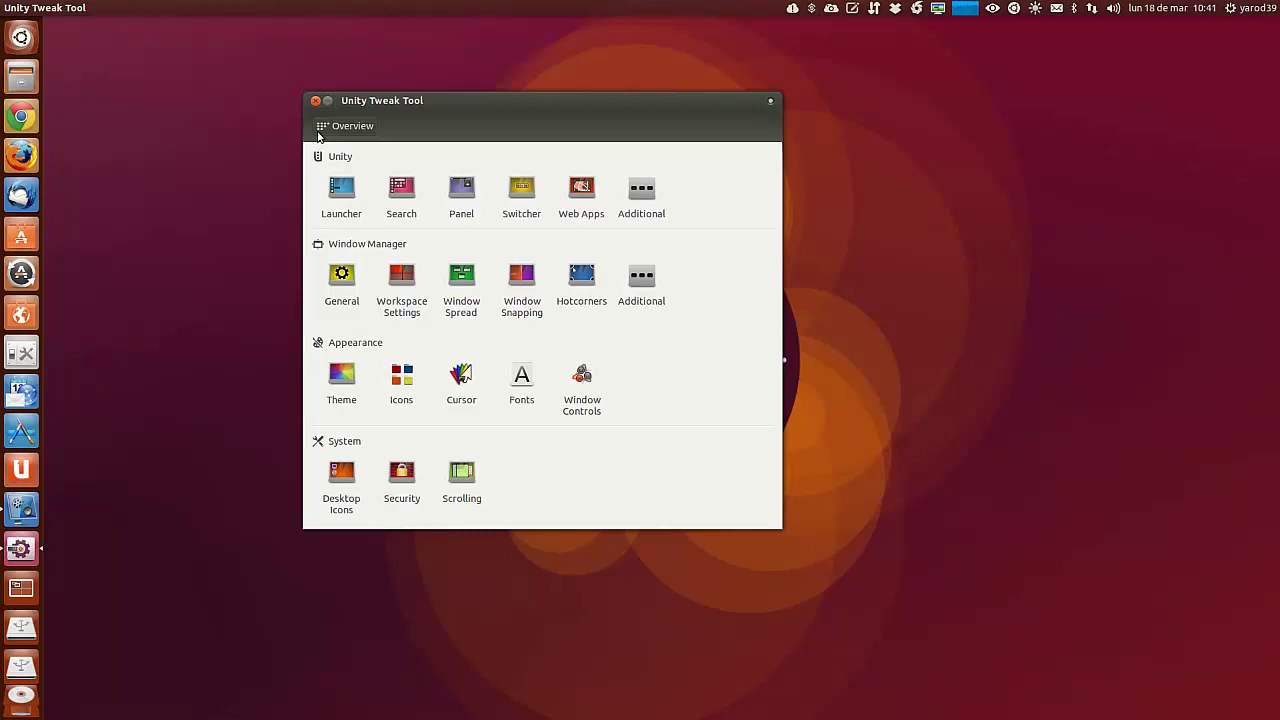
{"action": "type", "text": "sudo"}
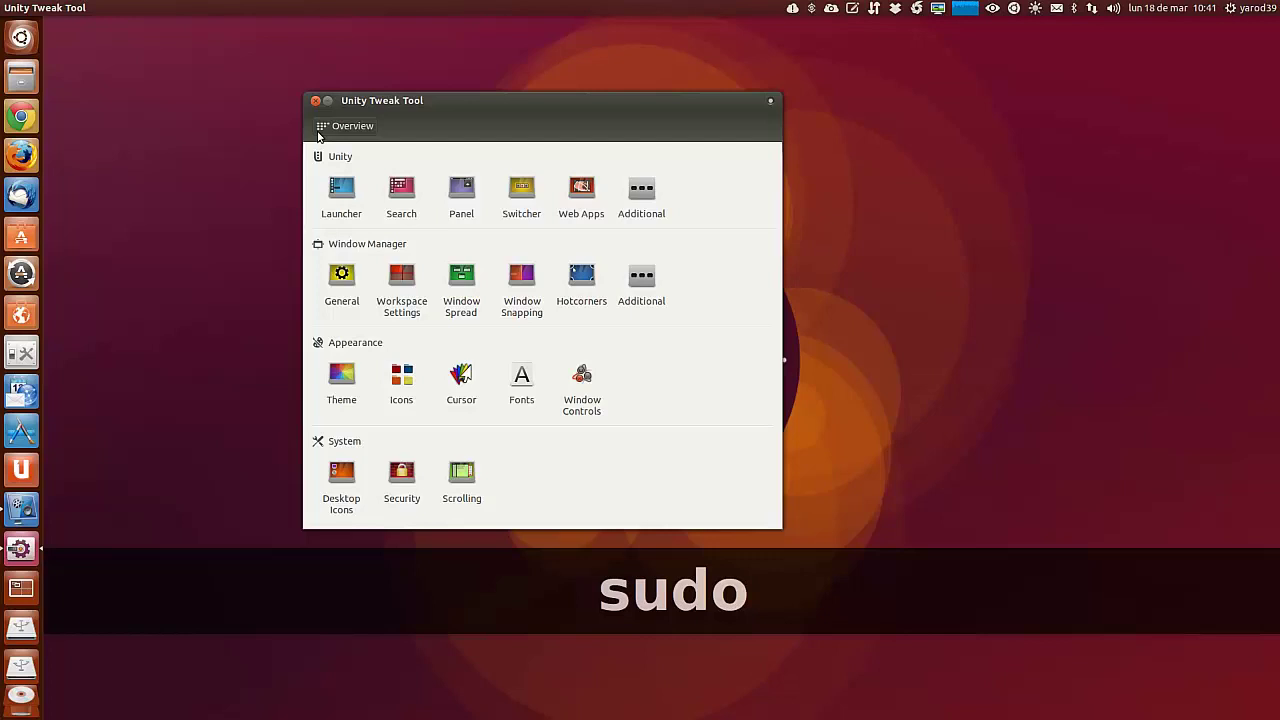
{"action": "type", "text": " apt-ge"}
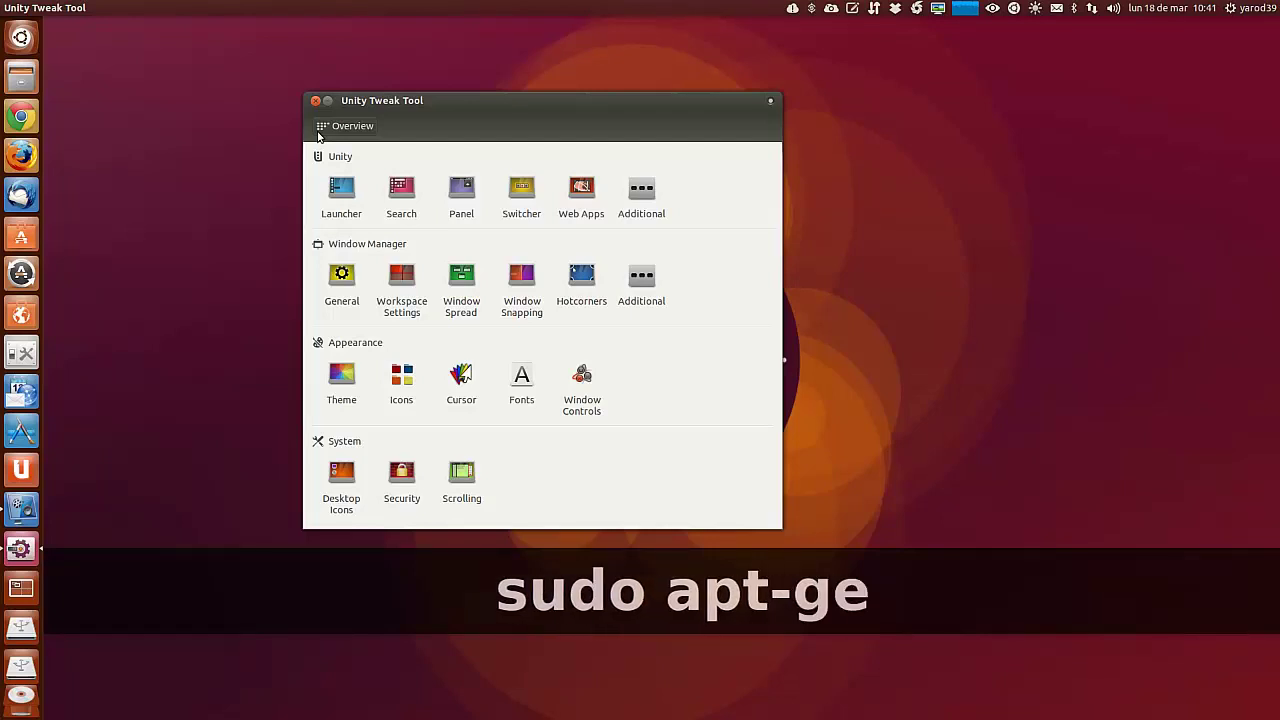
{"action": "type", "text": "t install"}
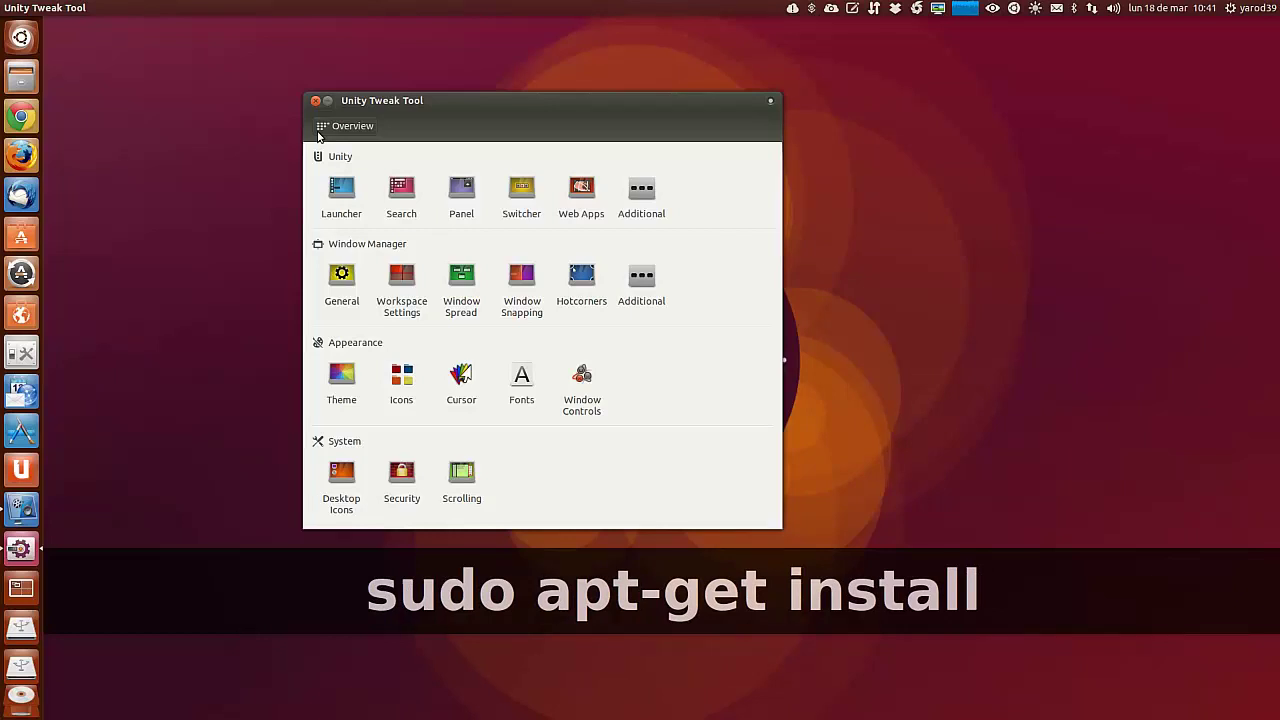
{"action": "type", "text": " unity-"}
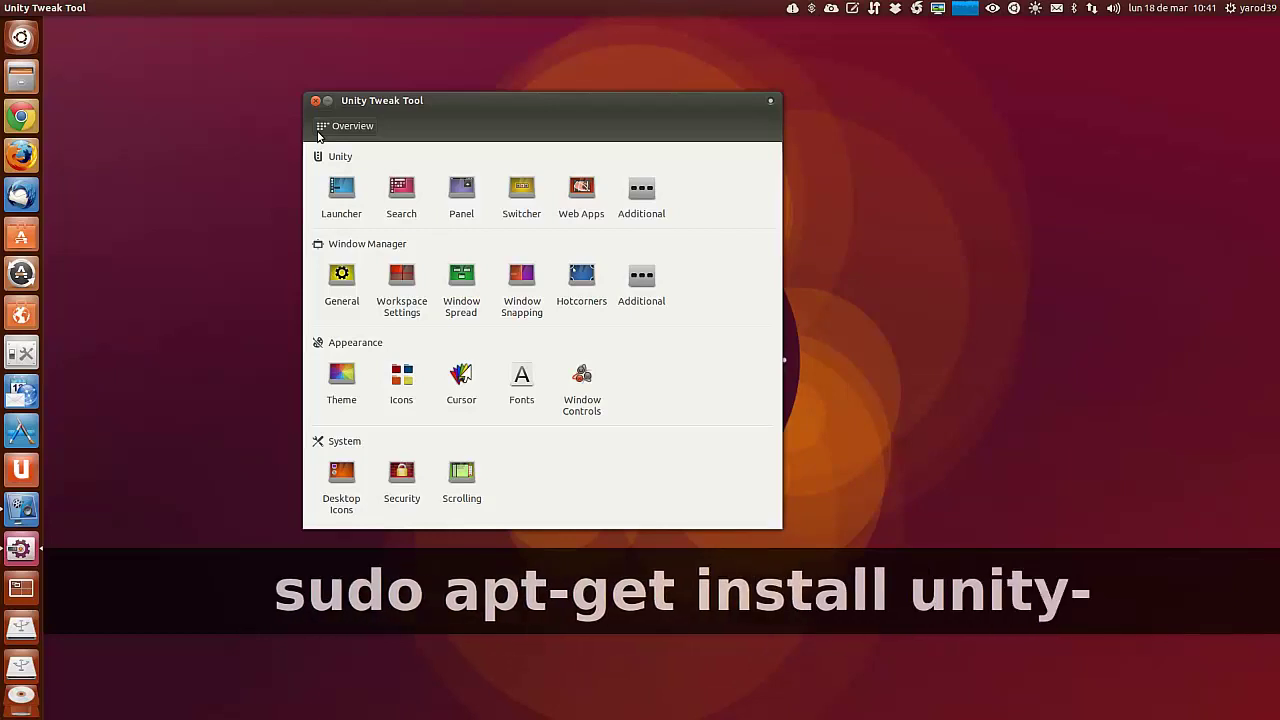
{"action": "type", "text": "twea"}
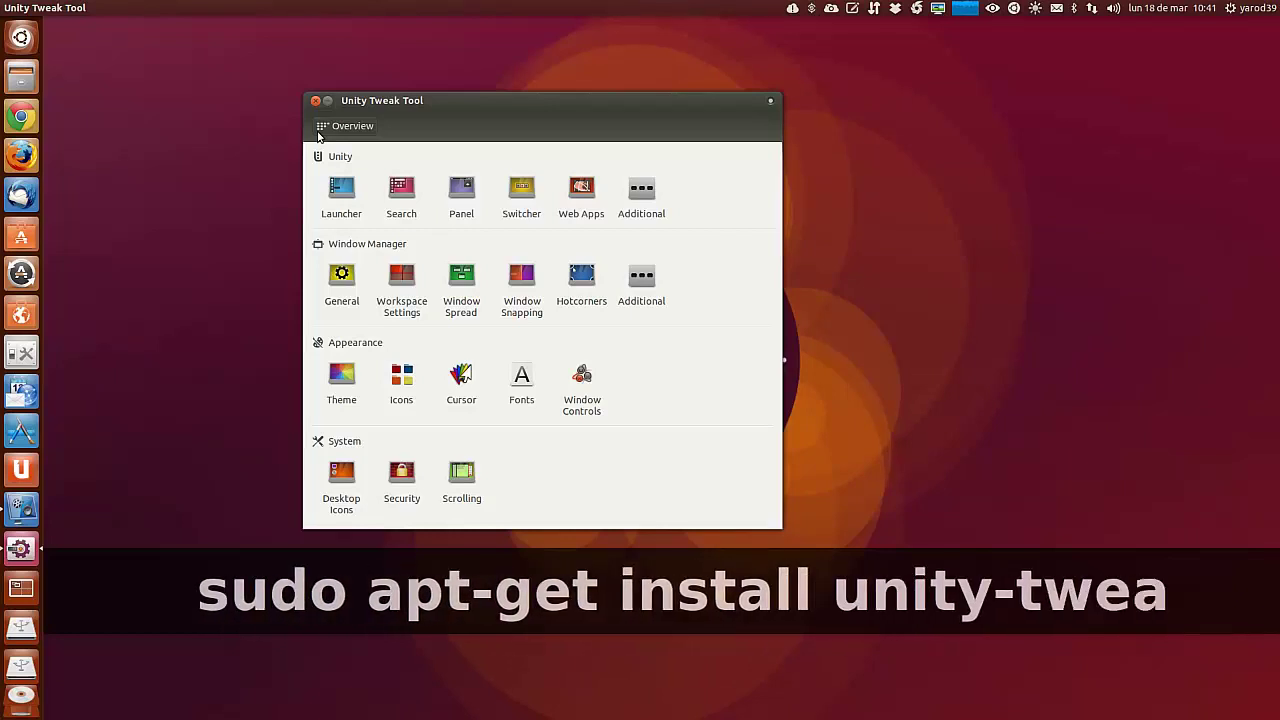
{"action": "type", "text": "k-tool"}
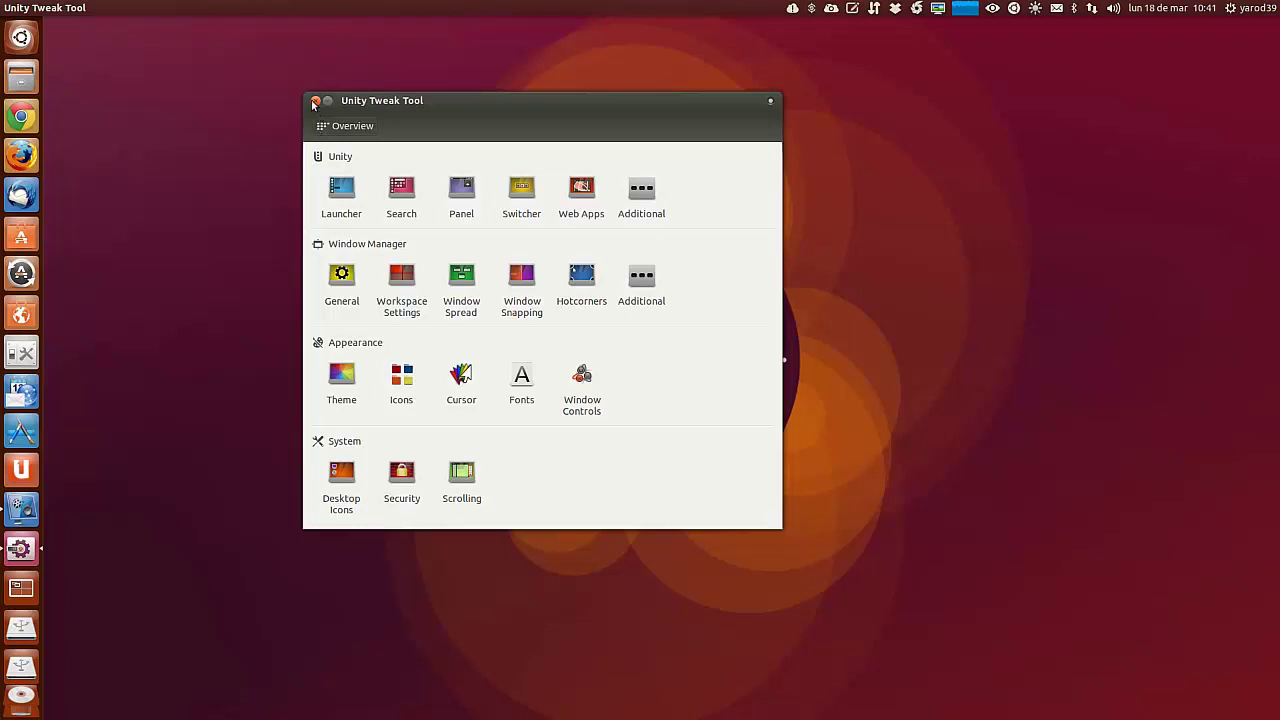
Step: Close Unity Tweak Tool, launch vokoscreen, then minimize and restore its window
{"action": "left_click", "coordinate": [315, 101]}
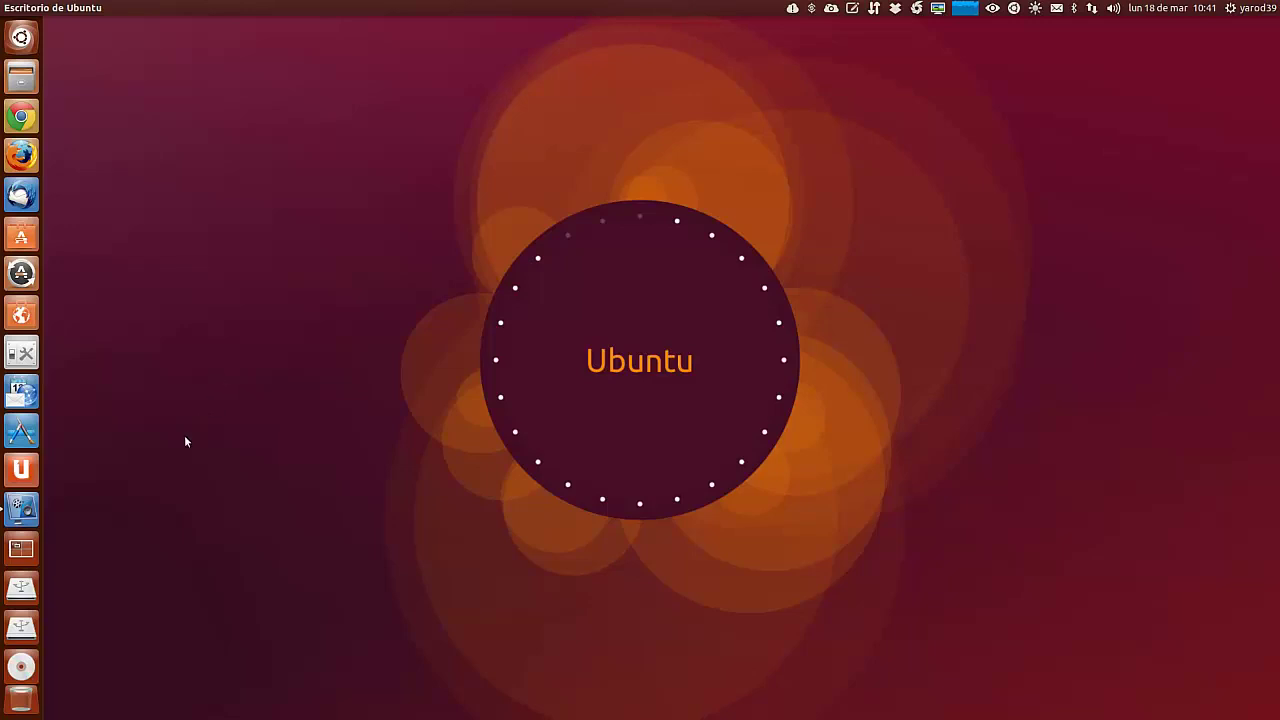
{"action": "left_click", "coordinate": [24, 510]}
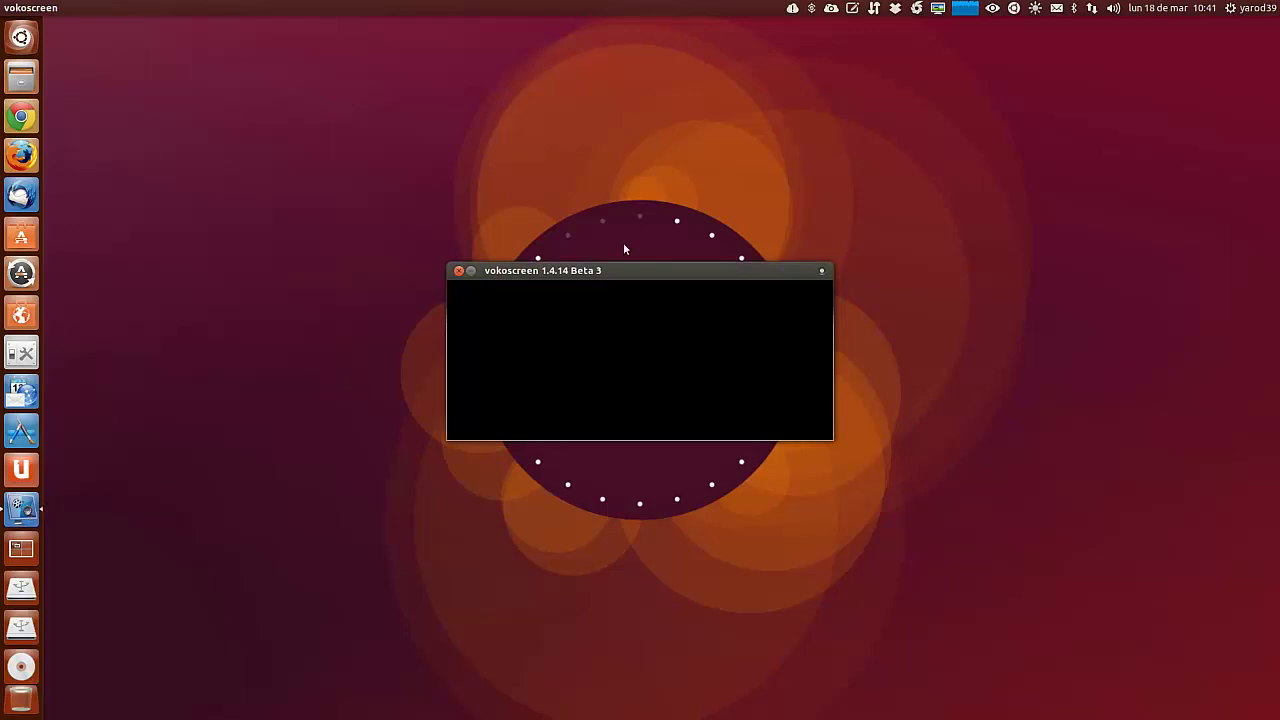
{"action": "left_click", "coordinate": [472, 271]}
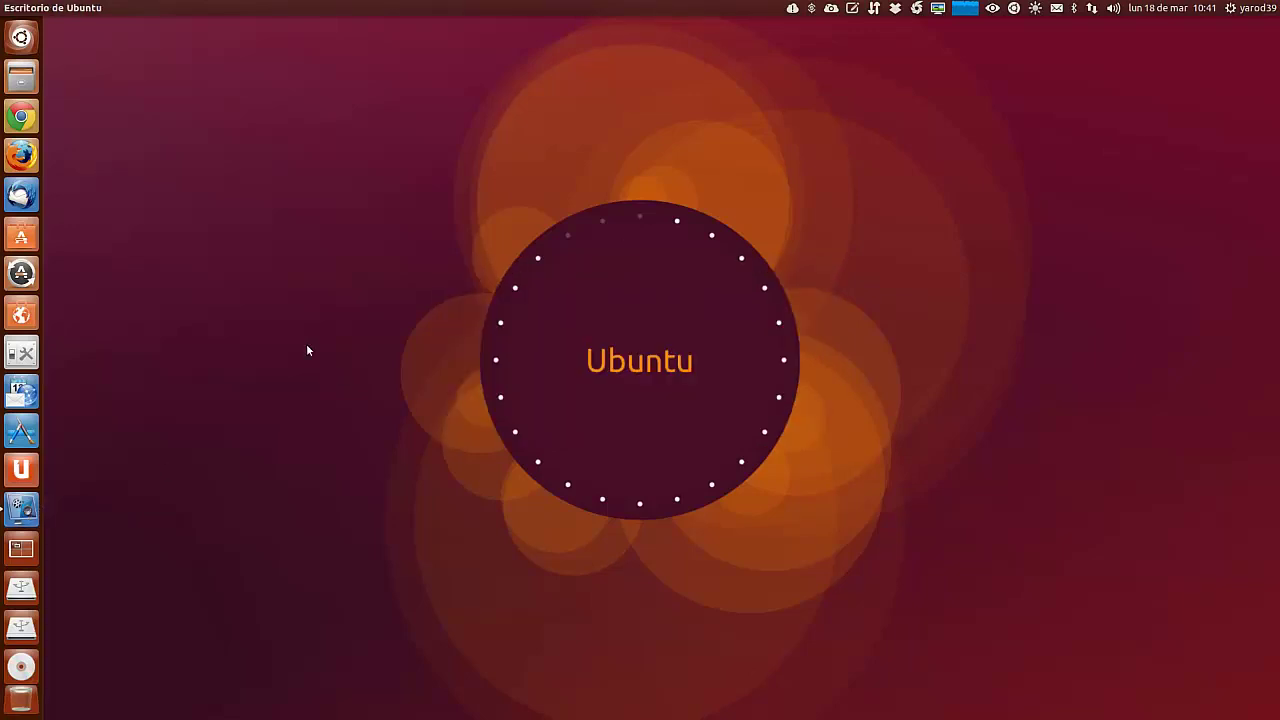
{"action": "left_click", "coordinate": [22, 512]}
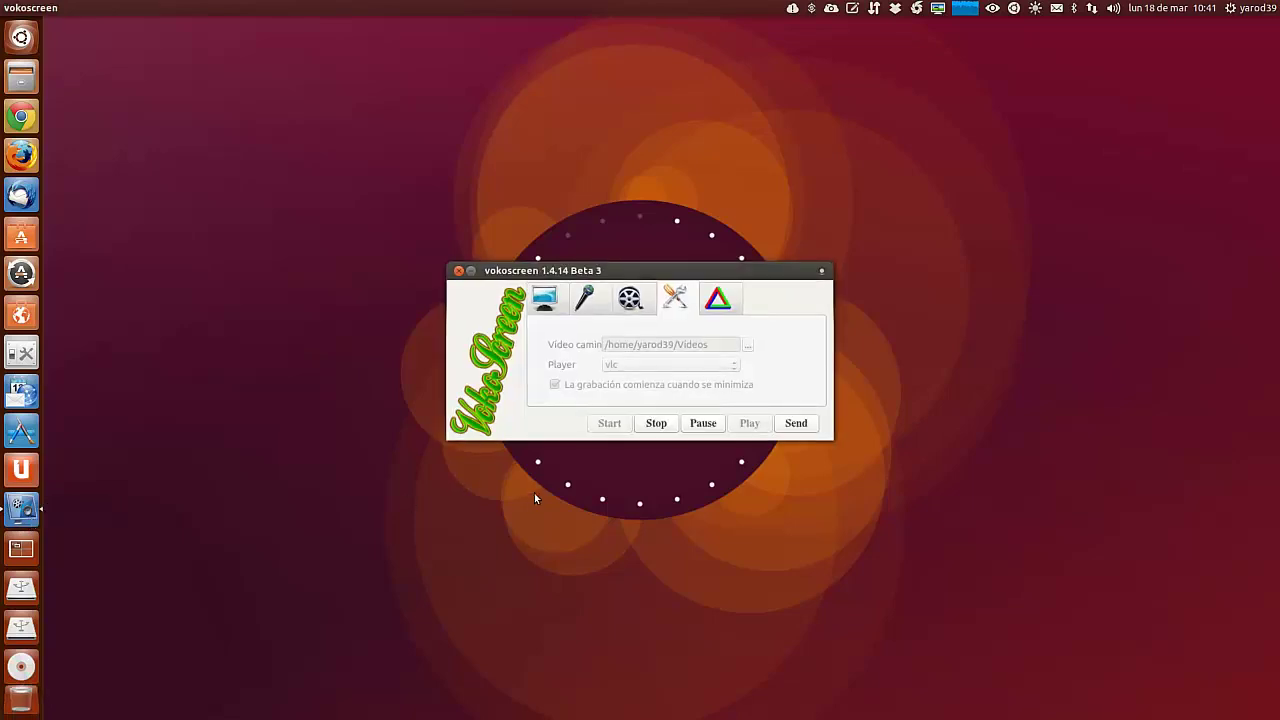